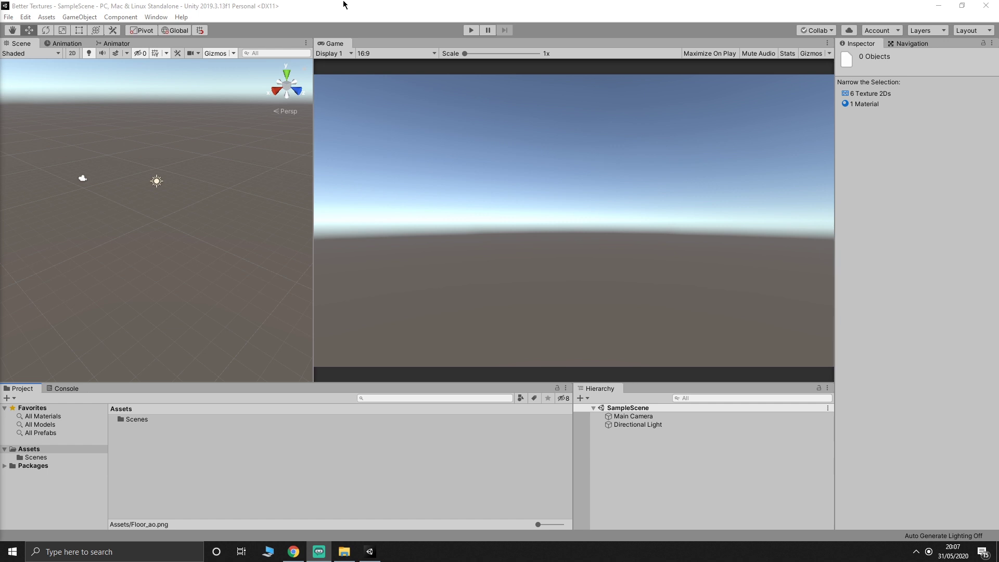
# Add a 3D Plane object to the scene
pyautogui.click(78, 18)
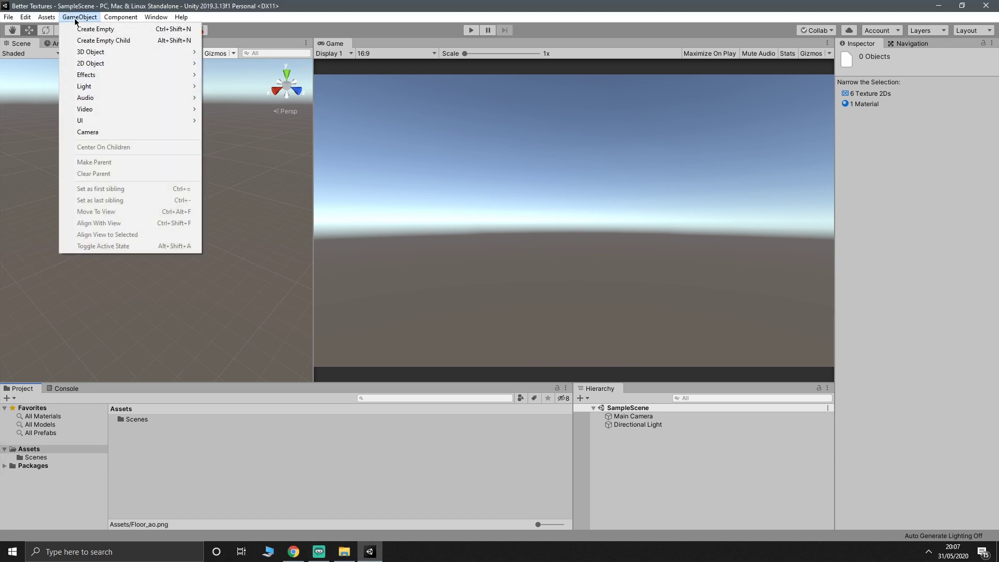
pyautogui.moveTo(142, 51)
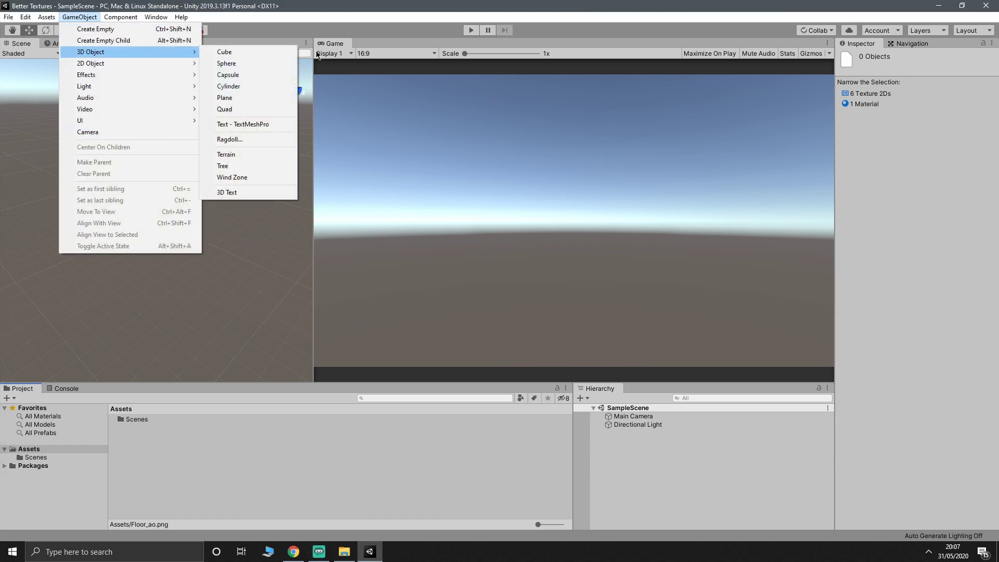
pyautogui.click(255, 98)
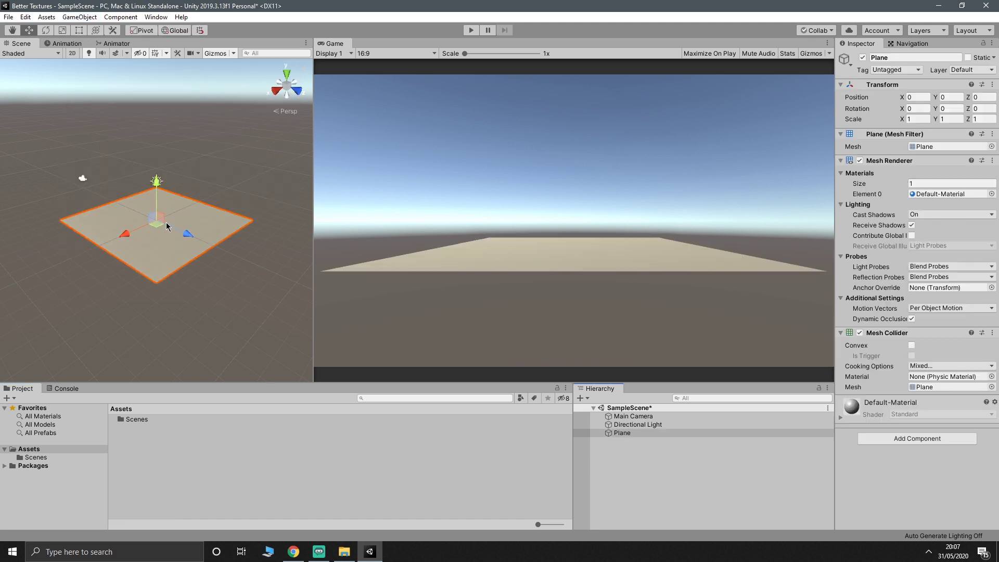
# Move the Main Camera closer (Z -5.79) and tilt it downward (X 14.548) toward the plane
pyautogui.click(623, 418)
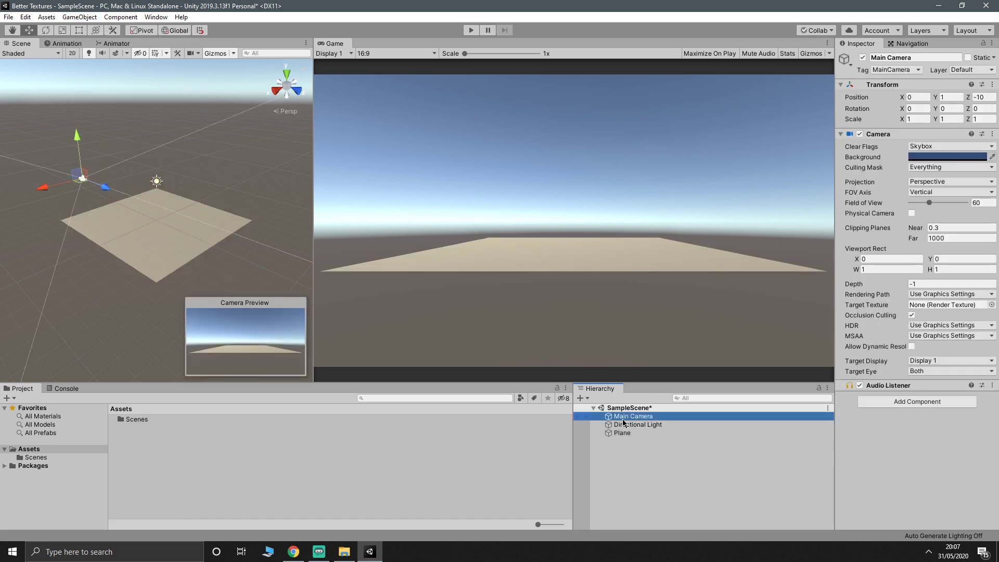
pyautogui.moveTo(104, 186); pyautogui.dragTo(136, 193)
pyautogui.press('e')
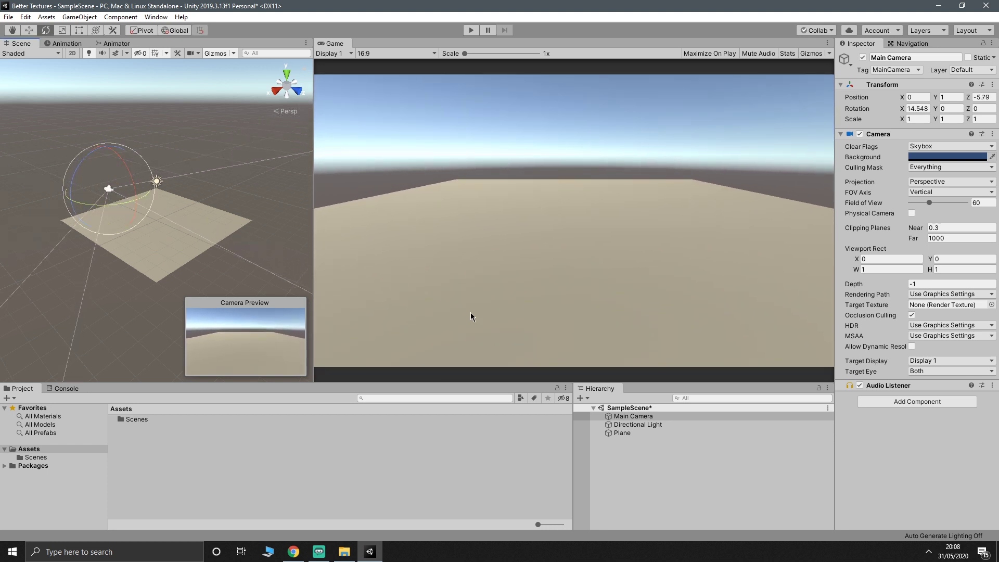
pyautogui.hotkey('alt', 'Tab')
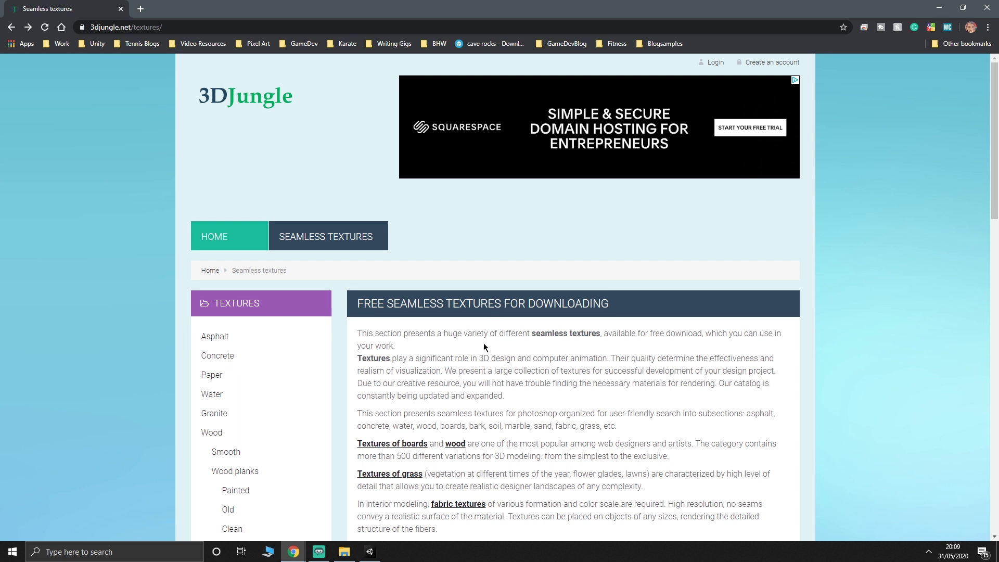
# Scroll 3DJungle's Most Downloaded textures and open Road Asphalt Seamless Texture #576
pyautogui.scroll(-5, 484, 347)
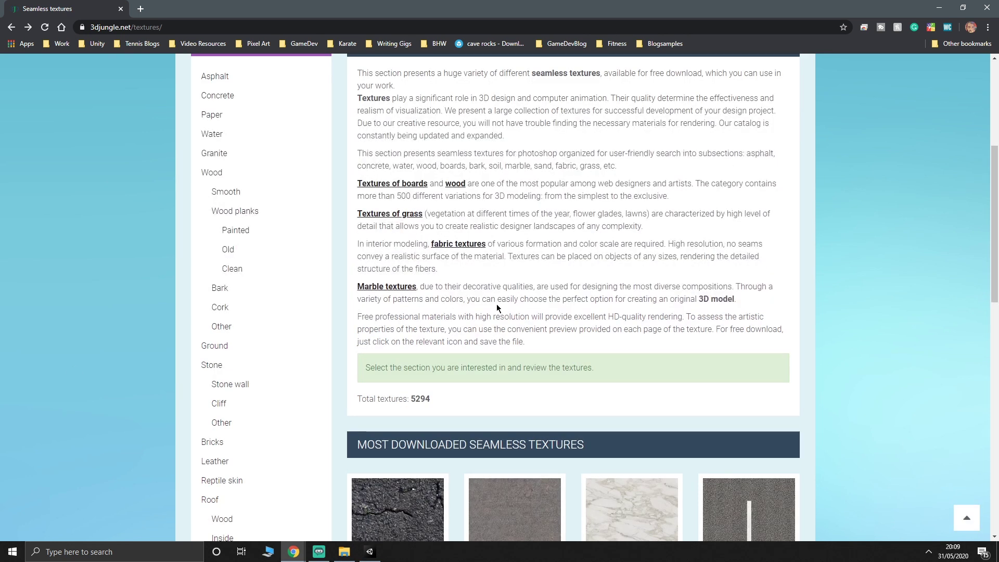
pyautogui.scroll(-6, 496, 307)
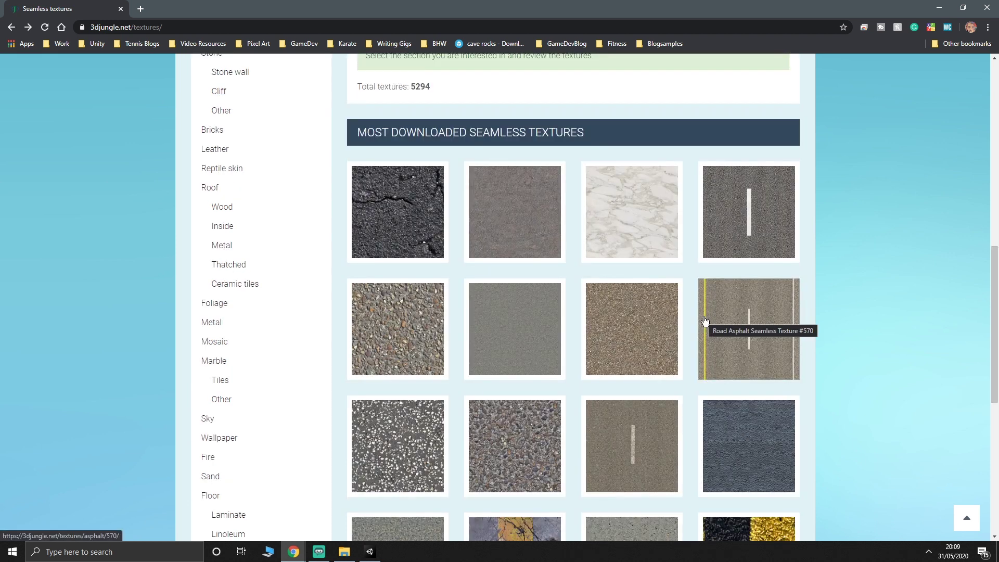
pyautogui.click(388, 327)
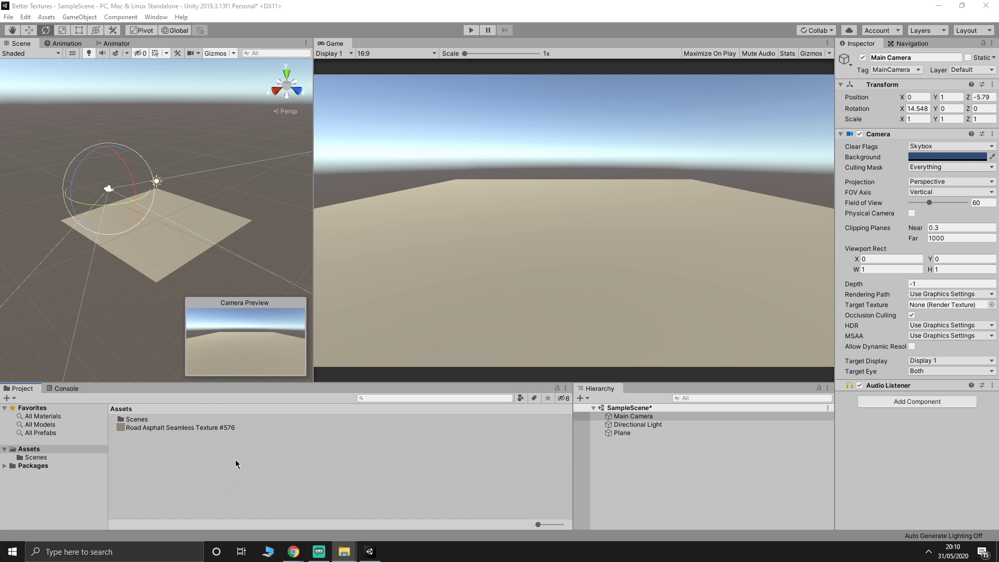
# Create a new material asset named Floor in the Project panel
pyautogui.rightClick(181, 471)
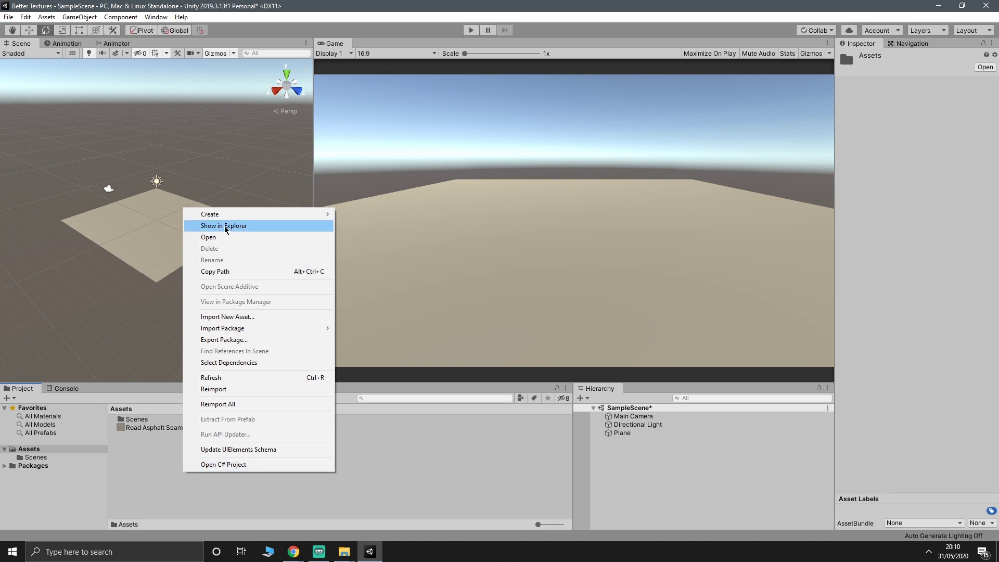
pyautogui.moveTo(209, 214)
pyautogui.click(424, 299)
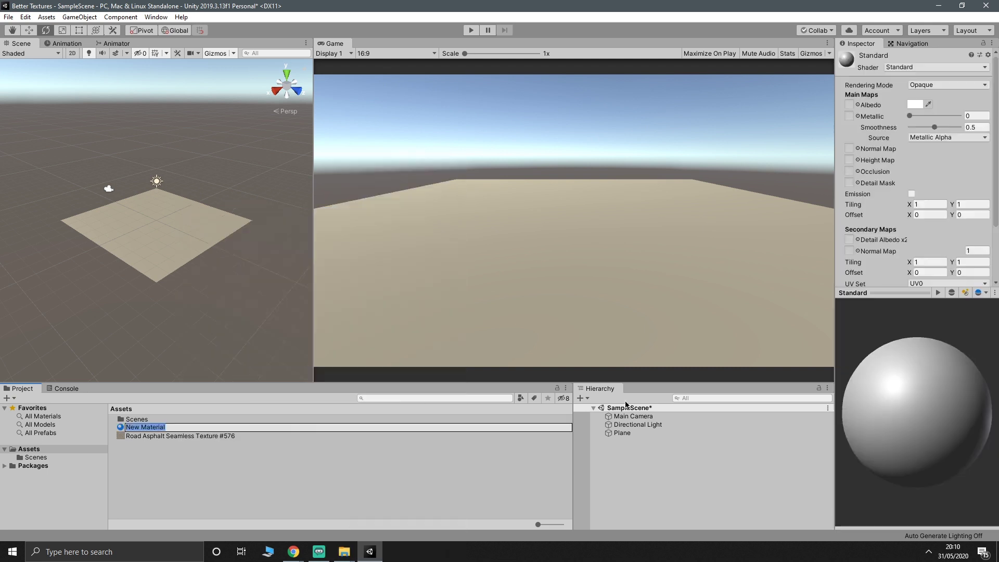
pyautogui.write('Floor')
pyautogui.press('Return')
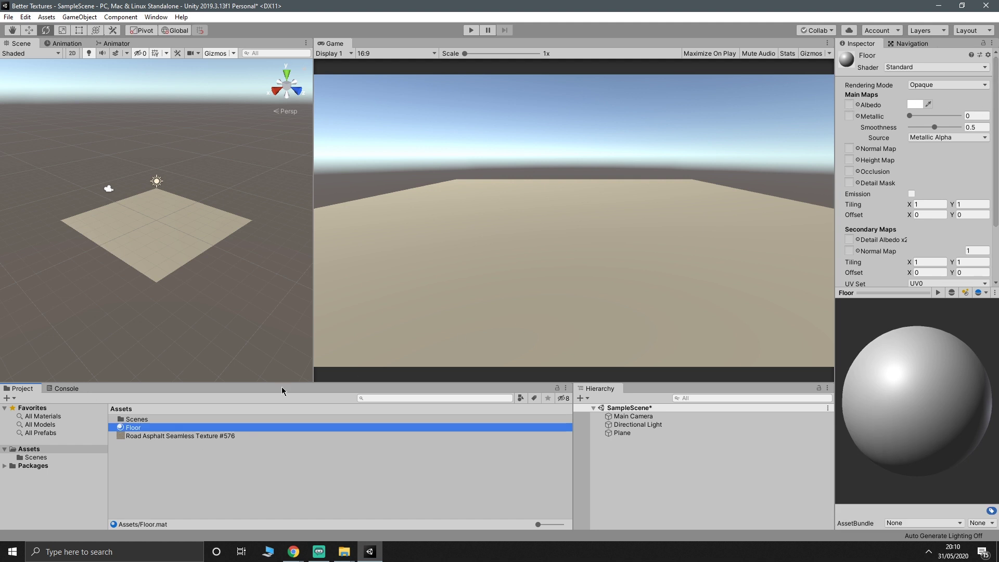
# Use the Road Asphalt #576 texture as Floor's albedo and apply Floor to the plane
pyautogui.moveTo(175, 438); pyautogui.dragTo(866, 62)
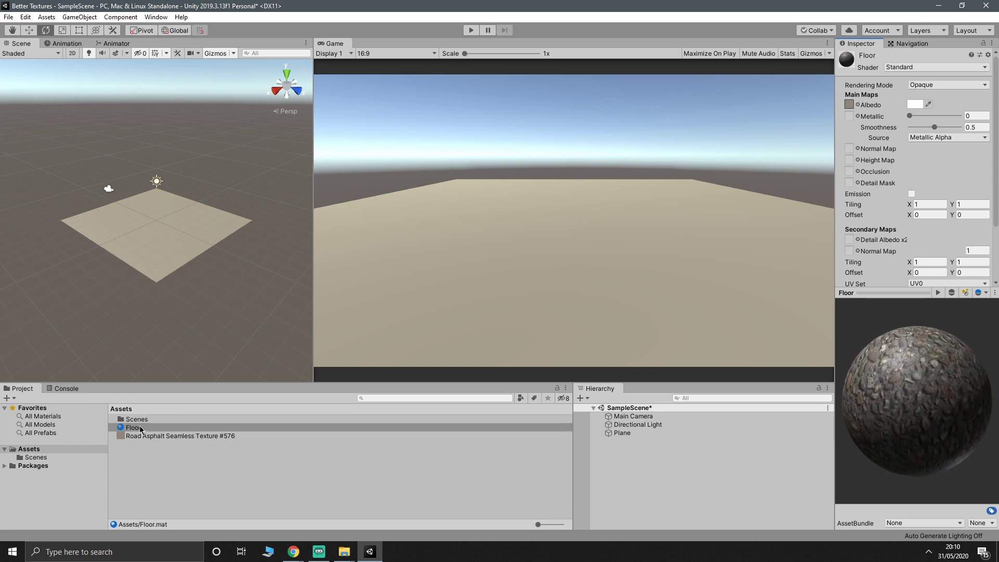
pyautogui.moveTo(145, 430); pyautogui.dragTo(159, 211)
pyautogui.scroll(2, 182, 270)
pyautogui.scroll(3, 182, 269)
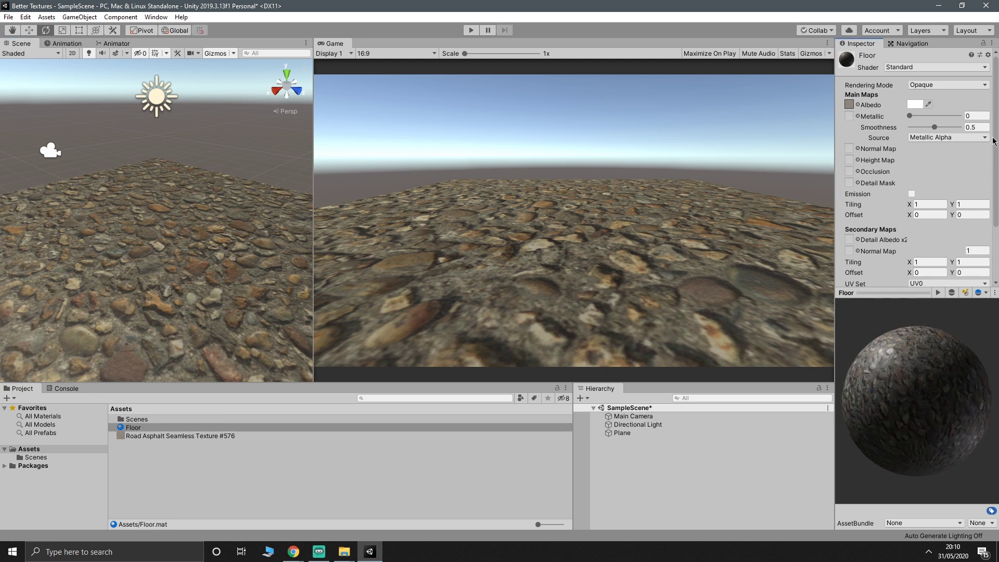
# Generate scene lighting from the Lighting window, then lower Floor's Smoothness to 0.15
pyautogui.click(156, 17)
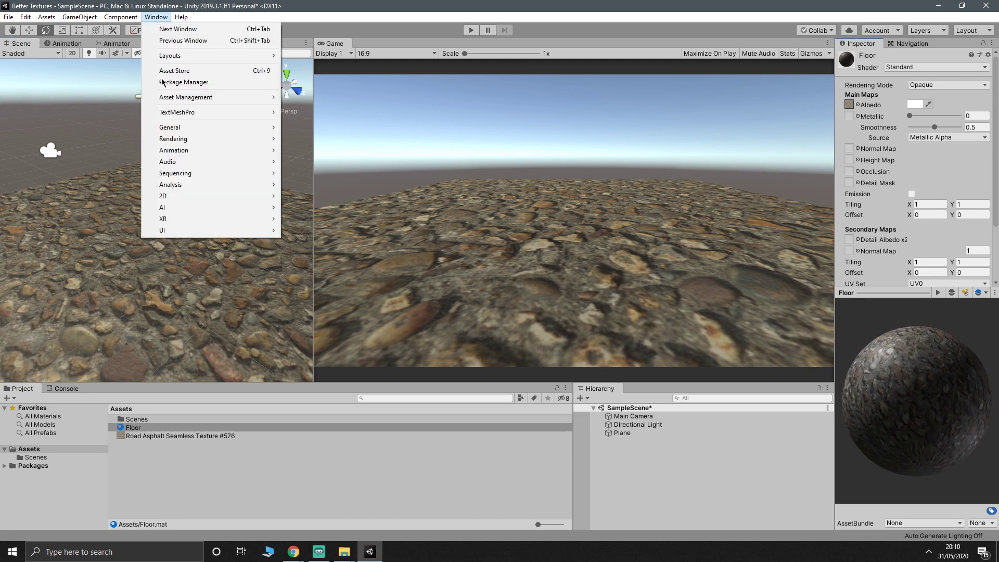
pyautogui.moveTo(213, 128)
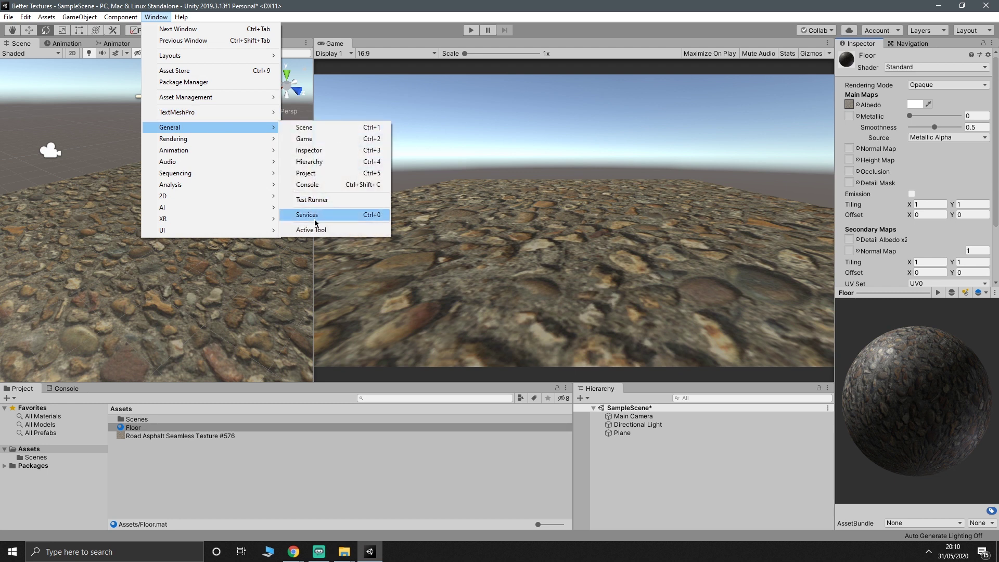
pyautogui.click(312, 139)
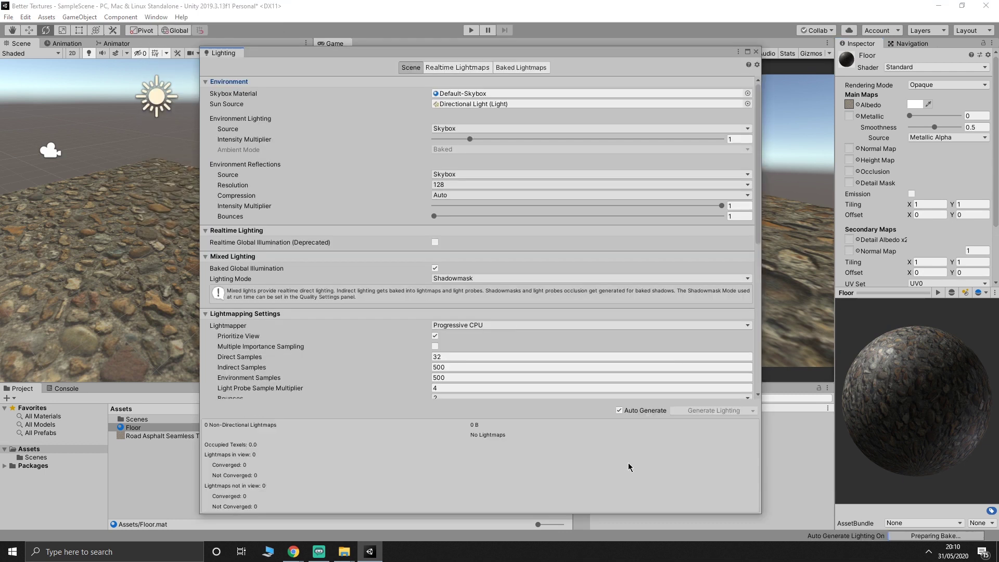
pyautogui.click(756, 51)
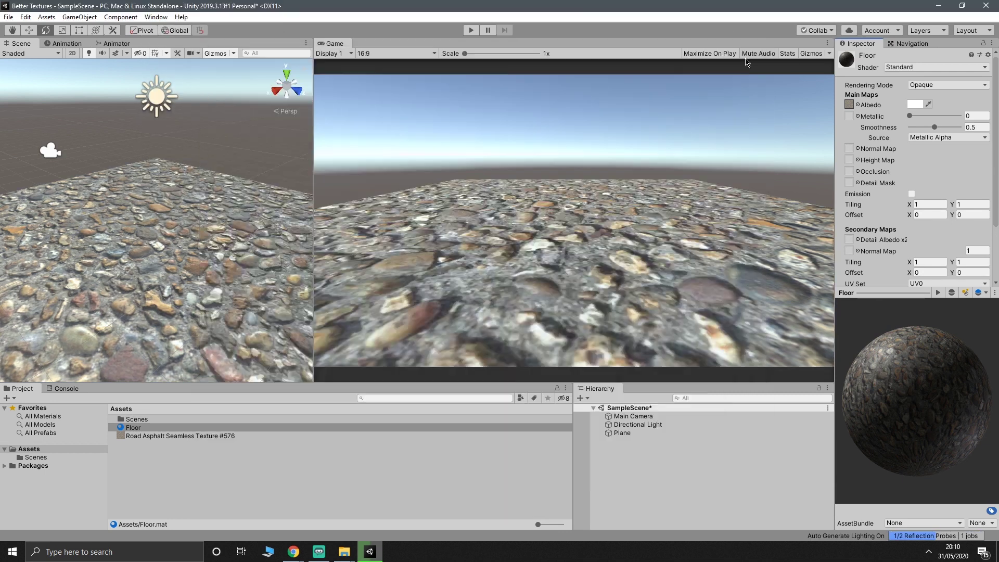
pyautogui.moveTo(134, 264); pyautogui.dragTo(138, 261, button='middle')
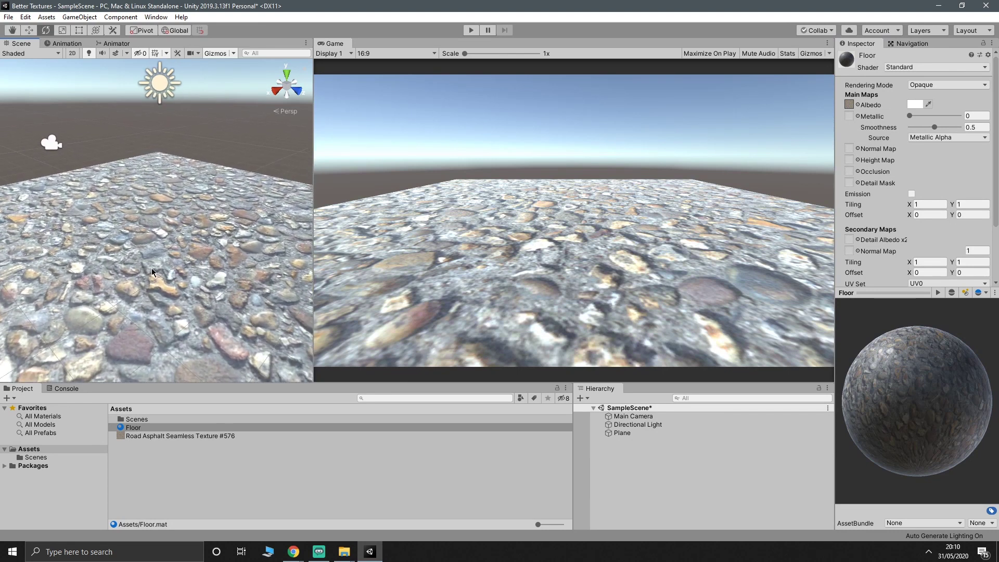
pyautogui.moveTo(936, 127); pyautogui.dragTo(917, 134)
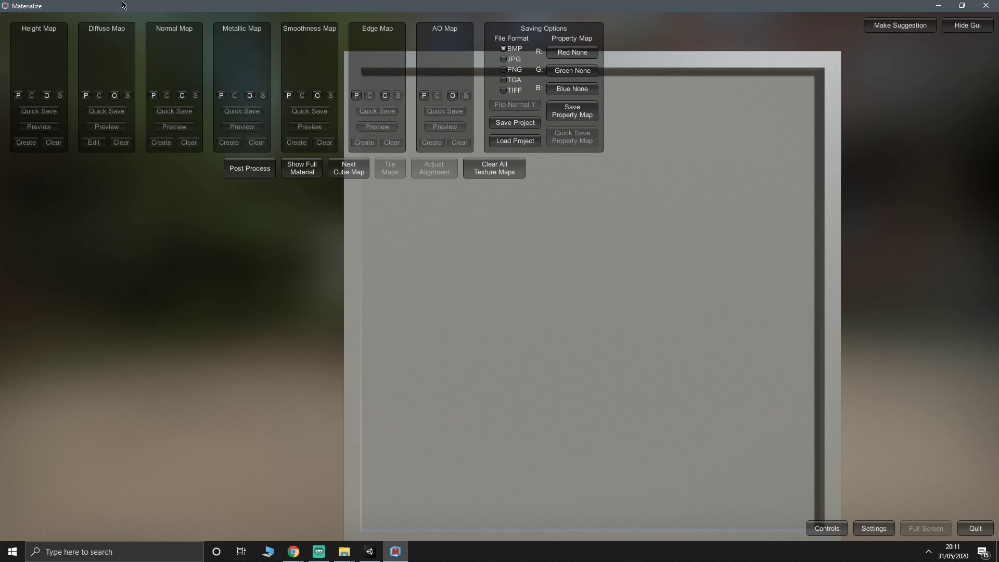
# Load the gravel image as Materialize's diffuse map and open its Edit Diffuse settings
pyautogui.click(115, 96)
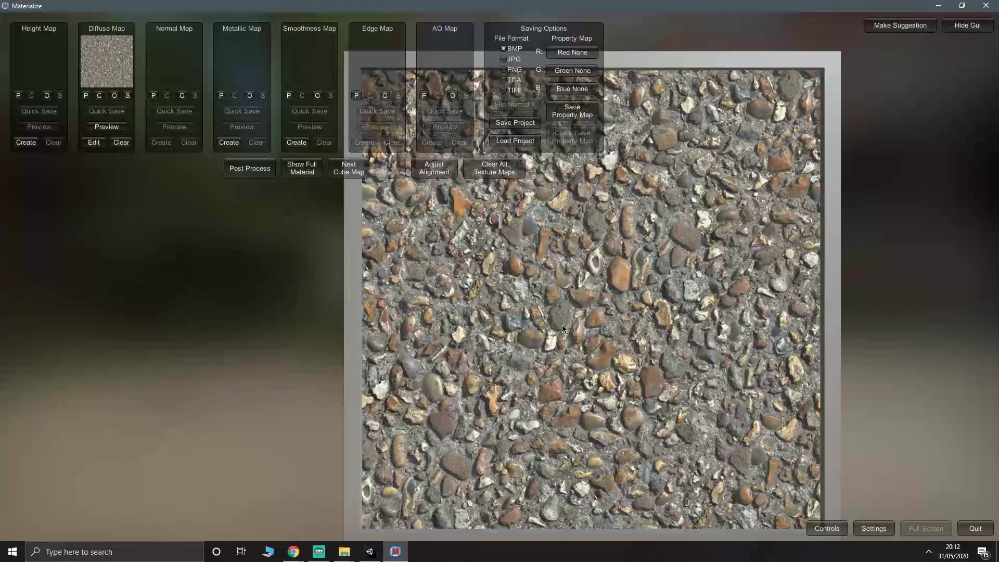
pyautogui.moveTo(711, 359); pyautogui.dragTo(627, 171)
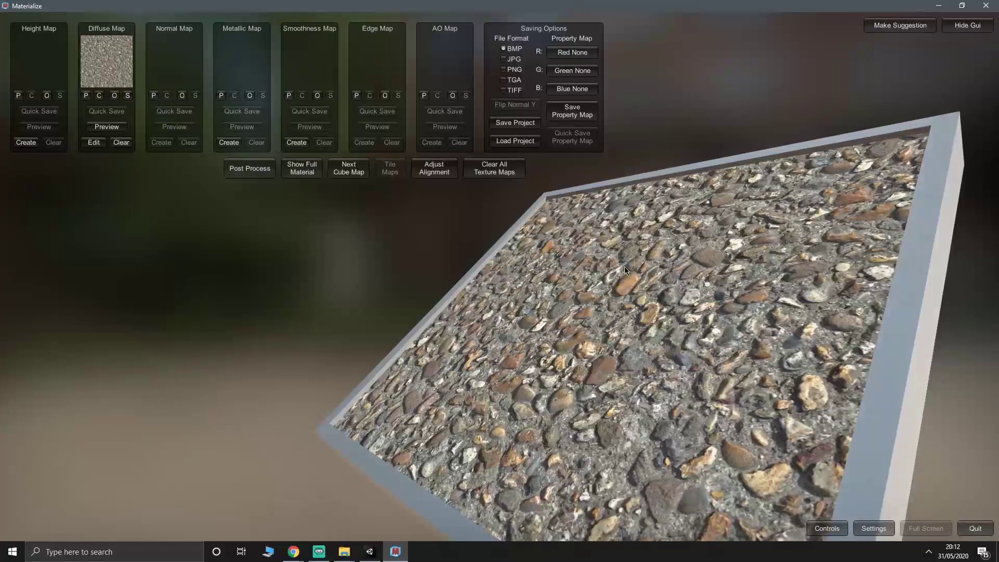
pyautogui.click(94, 142)
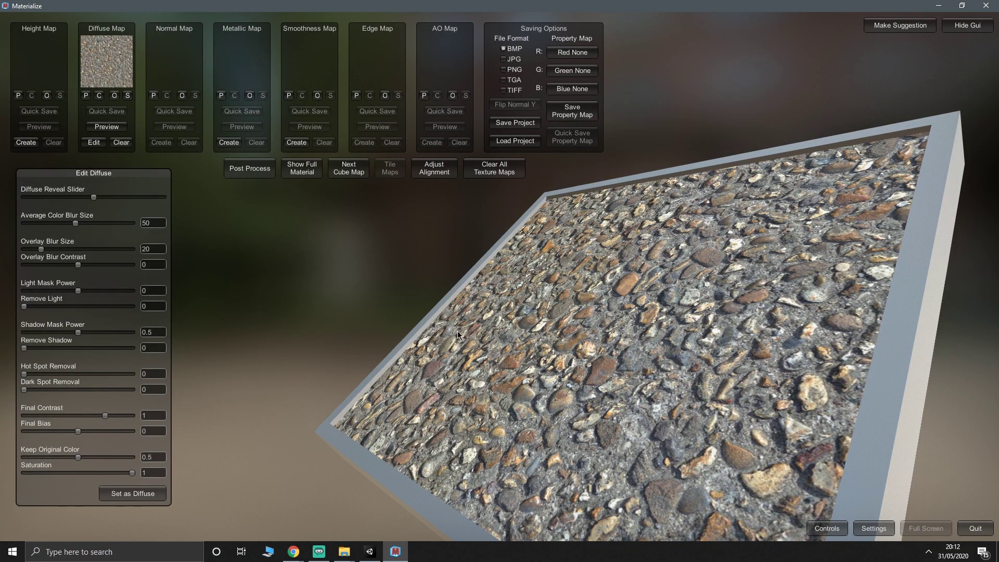
pyautogui.moveTo(458, 334); pyautogui.dragTo(299, 272, button='right')
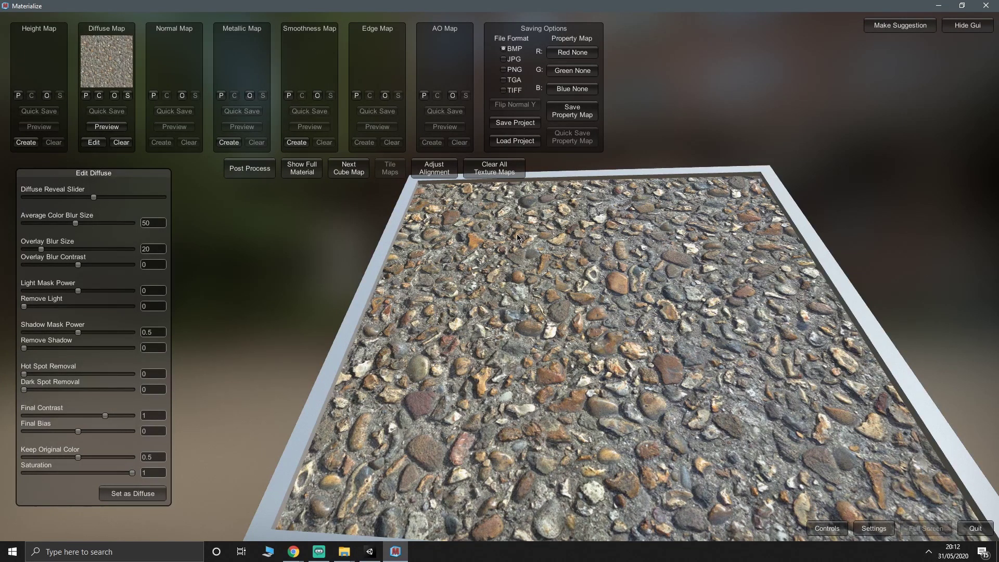
# Raise Overlay Blur Size to 31, keep Saturation at 1, and set Final Bias to 0.0480
pyautogui.moveTo(94, 198); pyautogui.dragTo(41, 200)
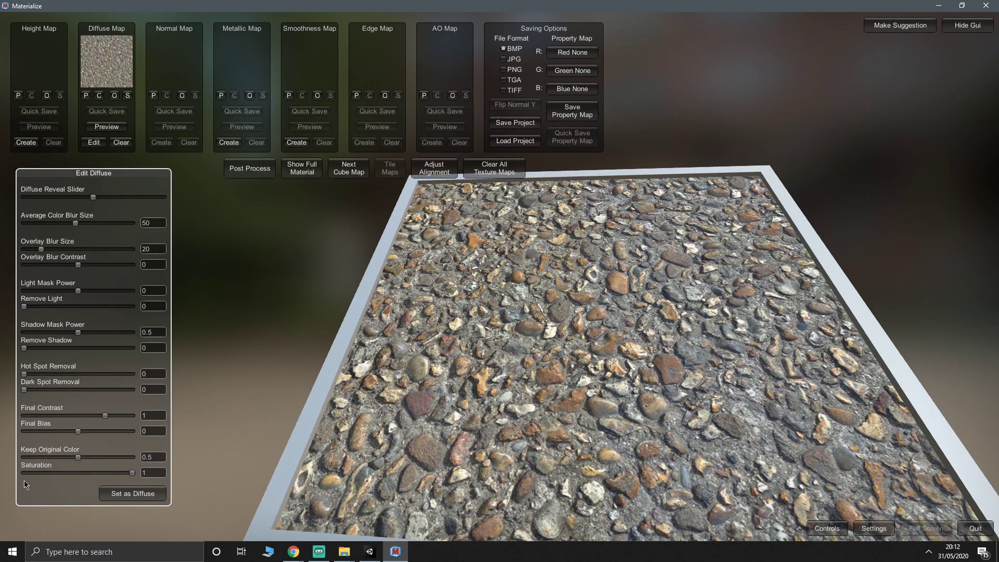
pyautogui.moveTo(42, 252); pyautogui.dragTo(118, 253)
pyautogui.moveTo(93, 202)
pyautogui.mouseDown()
pyautogui.moveTo(34, 203)
pyautogui.moveTo(149, 213)
pyautogui.moveTo(39, 206)
pyautogui.moveTo(106, 208)
pyautogui.moveTo(72, 209)
pyautogui.moveTo(90, 212)
pyautogui.mouseUp()
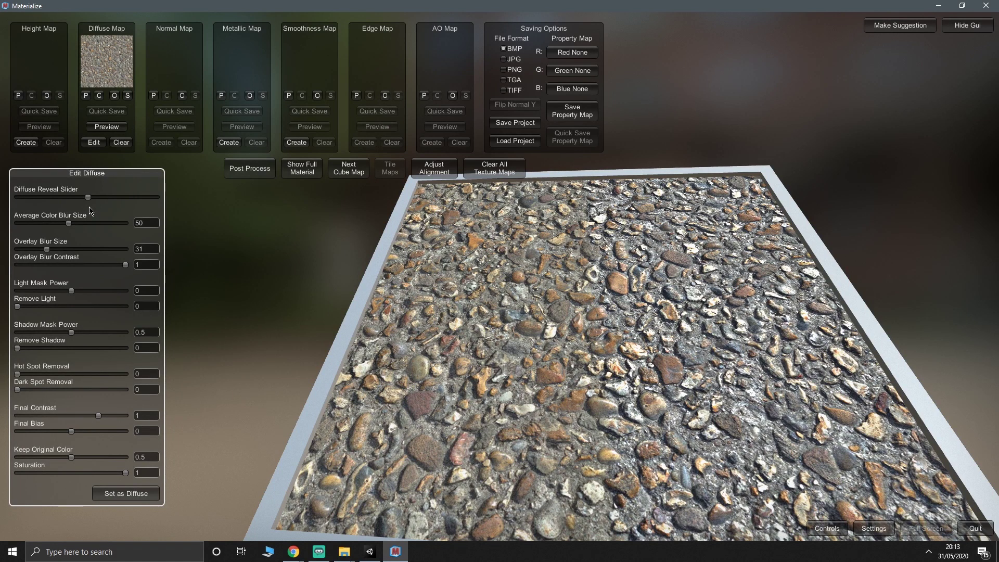
pyautogui.moveTo(91, 210); pyautogui.dragTo(87, 219)
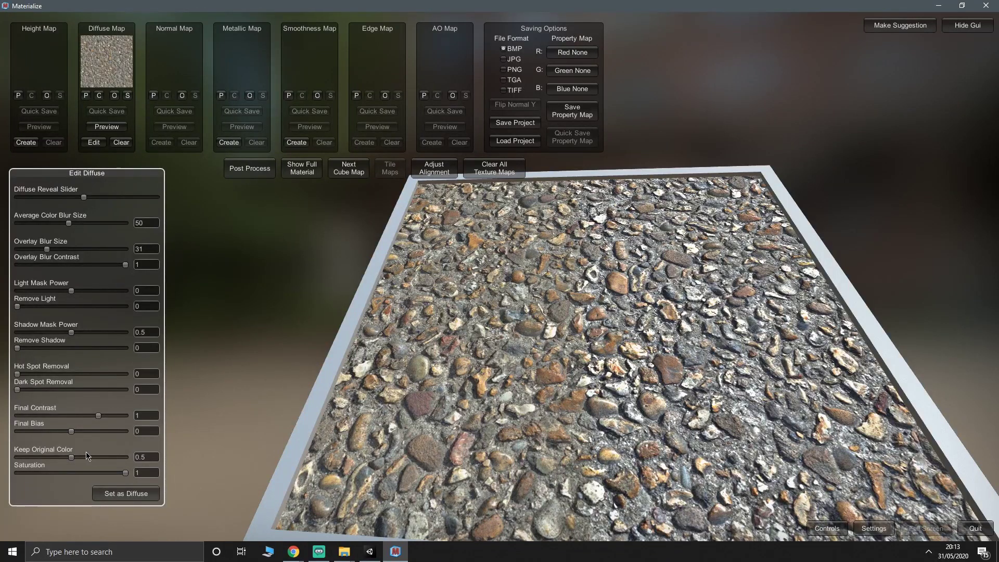
pyautogui.moveTo(126, 474)
pyautogui.mouseDown()
pyautogui.moveTo(17, 474)
pyautogui.moveTo(130, 474)
pyautogui.mouseUp()
pyautogui.moveTo(71, 431)
pyautogui.mouseDown()
pyautogui.moveTo(97, 433)
pyautogui.moveTo(40, 434)
pyautogui.moveTo(74, 442)
pyautogui.mouseUp()
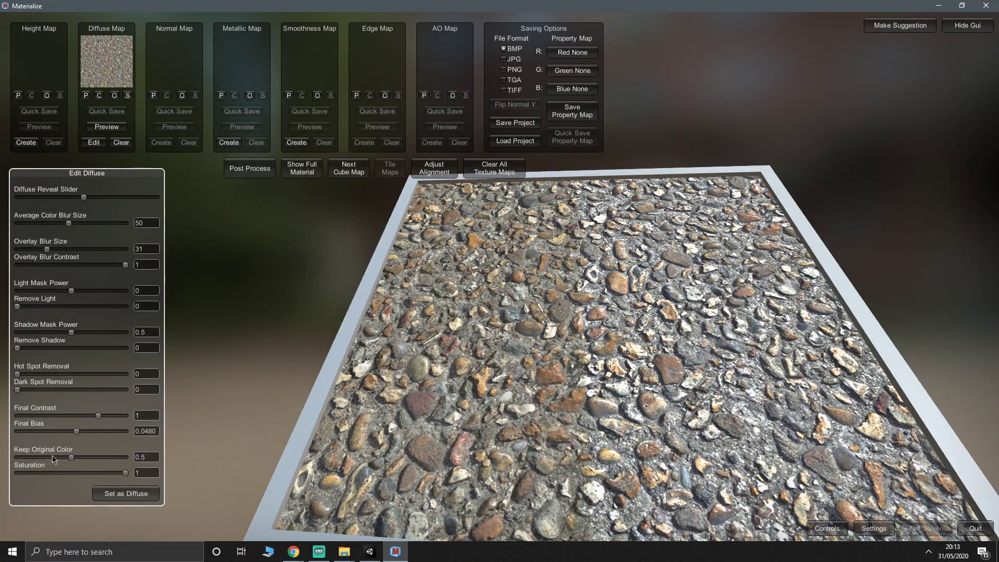
# Create a height map with Final Contrast 2.8461 and Gain 0.1778, then show the full material
pyautogui.click(121, 142)
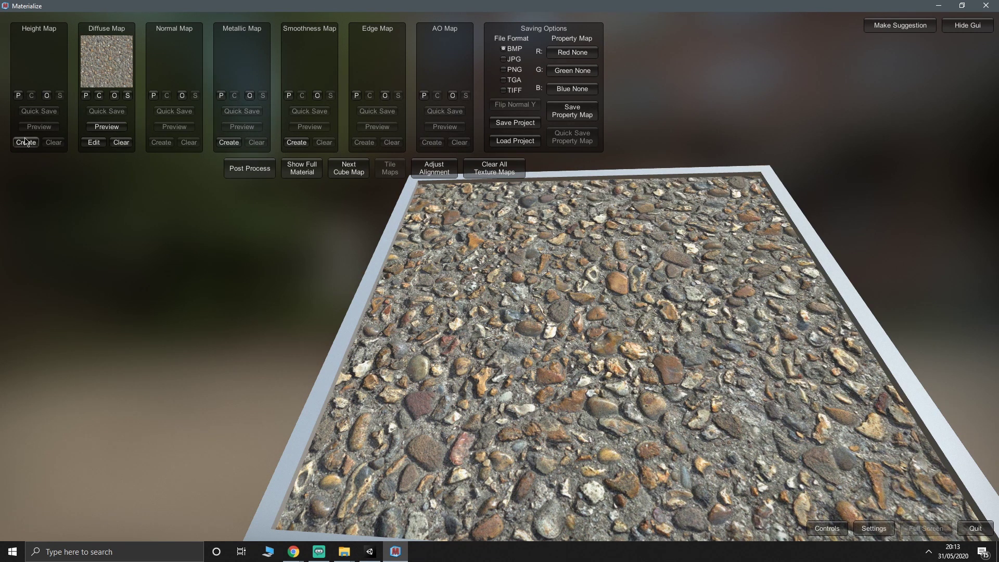
pyautogui.click(26, 143)
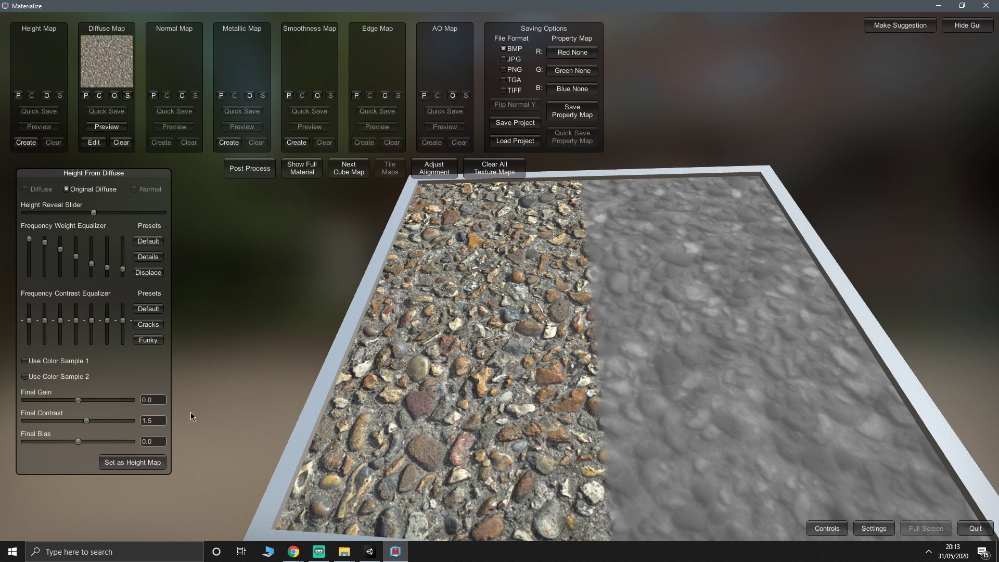
pyautogui.moveTo(81, 422); pyautogui.dragTo(98, 401)
pyautogui.click(133, 462)
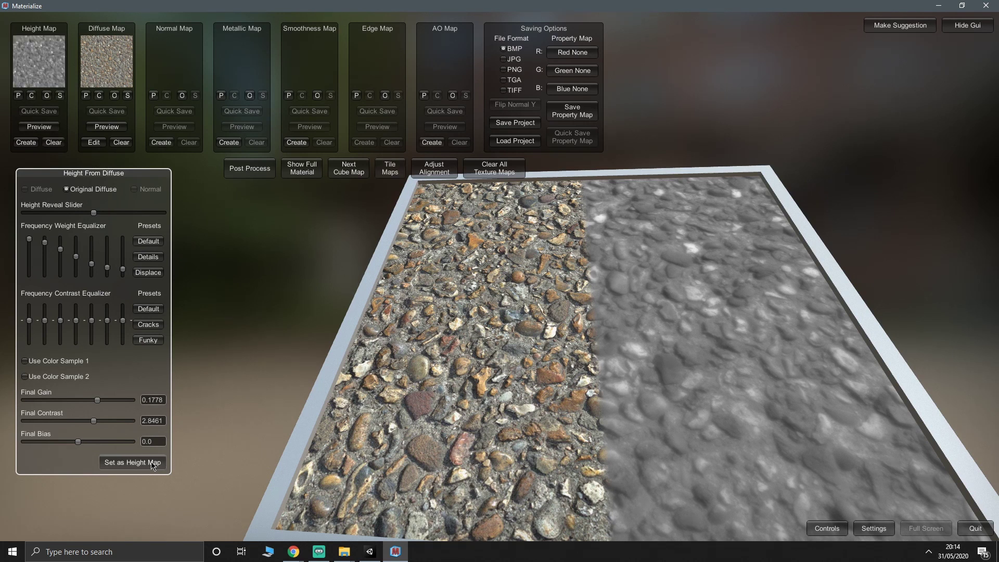
pyautogui.click(309, 172)
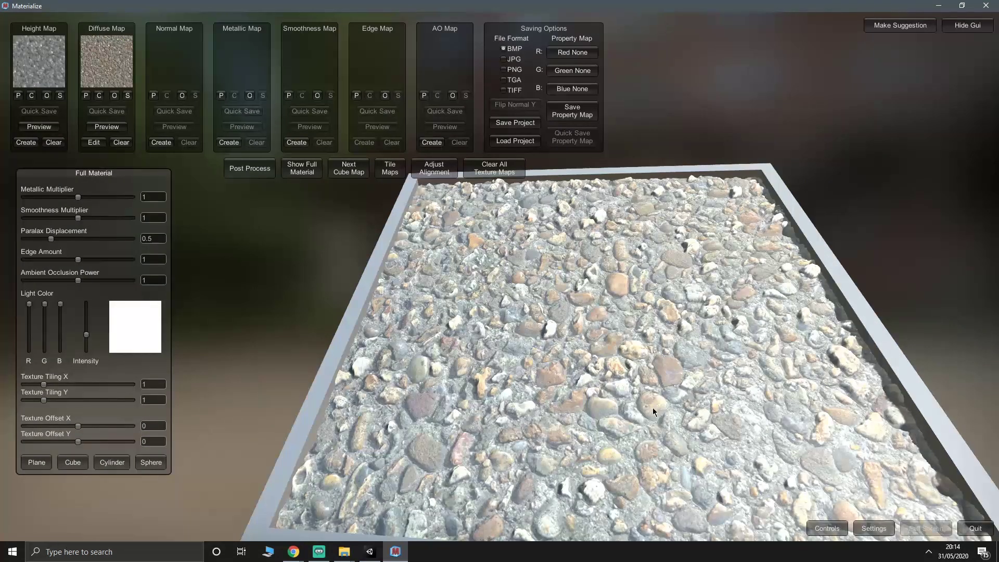
# Regenerate the height map with Final Contrast lowered to 1.4038 and view the full material at a low angle
pyautogui.moveTo(625, 379); pyautogui.dragTo(530, 410)
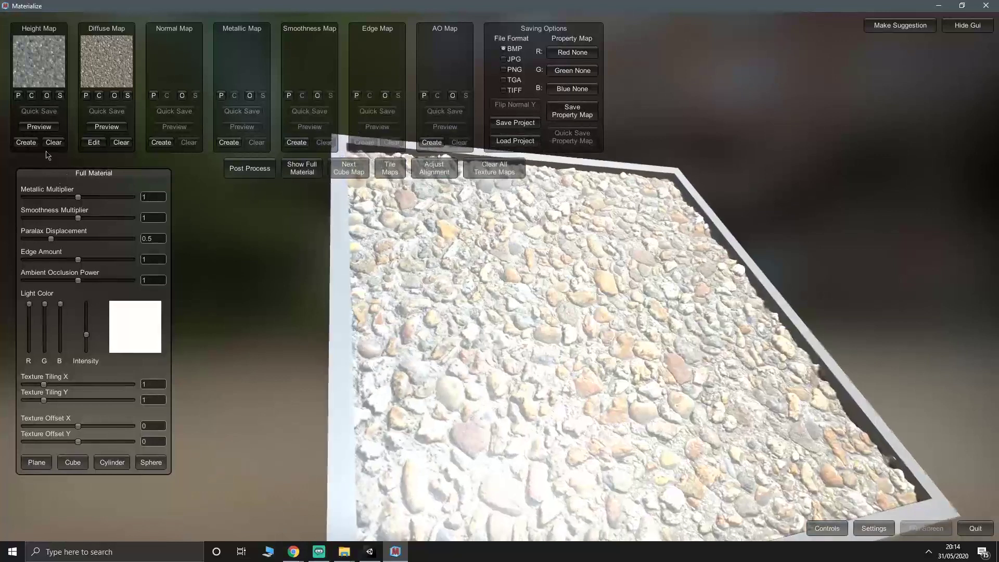
pyautogui.click(26, 142)
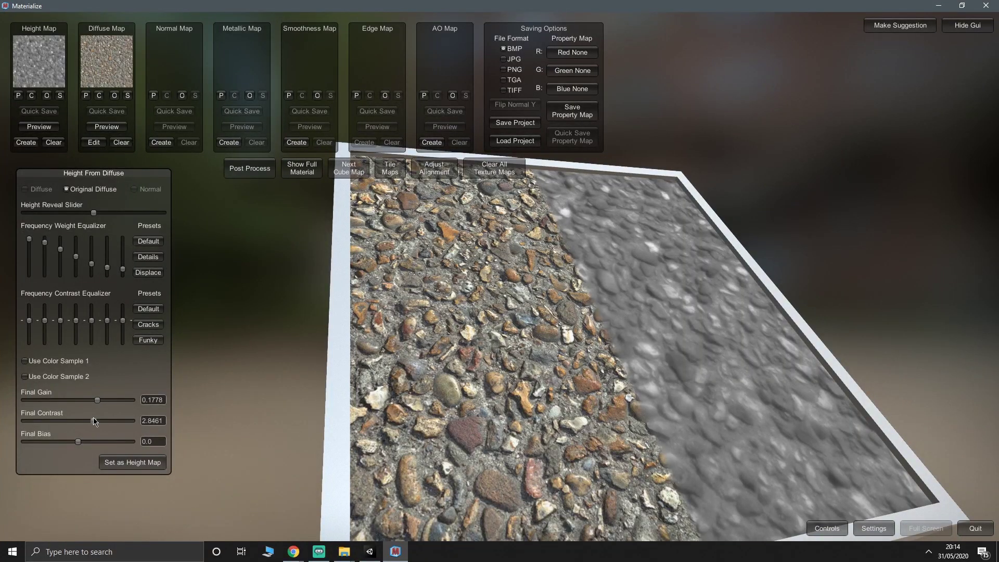
pyautogui.moveTo(94, 419); pyautogui.dragTo(86, 420)
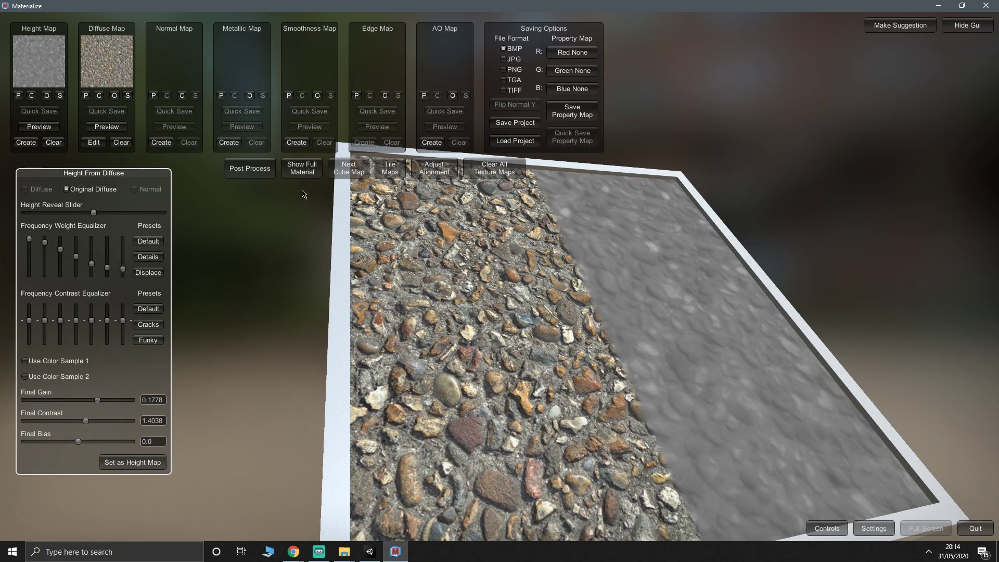
pyautogui.click(312, 175)
pyautogui.moveTo(610, 371); pyautogui.dragTo(531, 367)
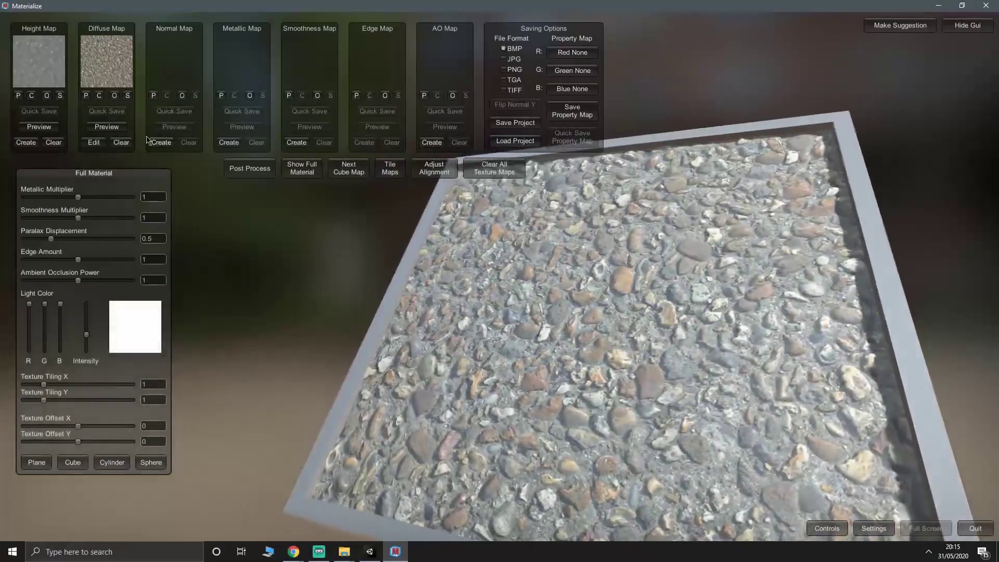
# Create a normal map at Angular Intensity 0.3125, set it, and inspect the full material's relief
pyautogui.click(161, 142)
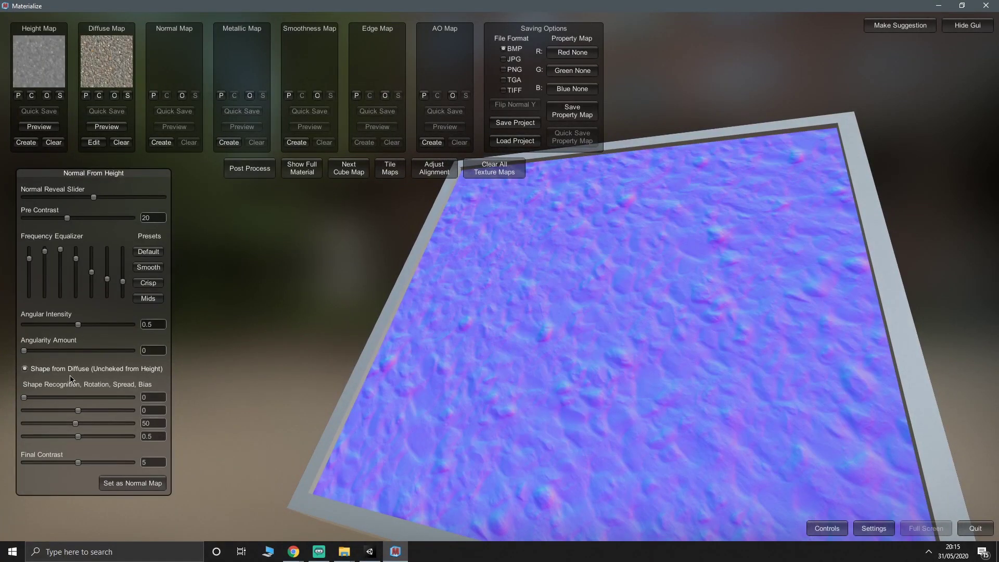
pyautogui.moveTo(26, 351)
pyautogui.mouseDown()
pyautogui.moveTo(54, 351)
pyautogui.moveTo(22, 359)
pyautogui.moveTo(31, 358)
pyautogui.mouseUp()
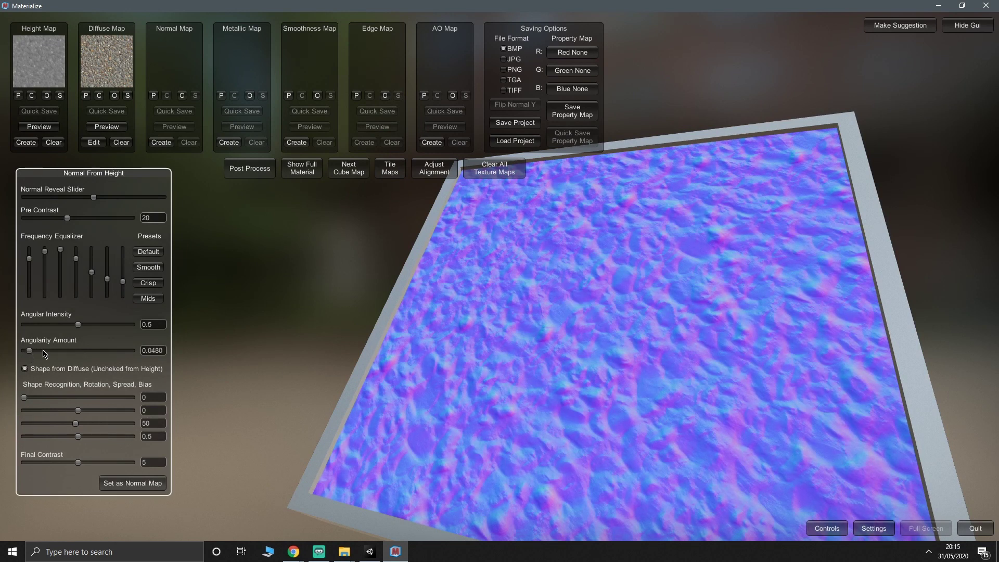
pyautogui.moveTo(76, 333); pyautogui.dragTo(58, 327)
pyautogui.click(114, 484)
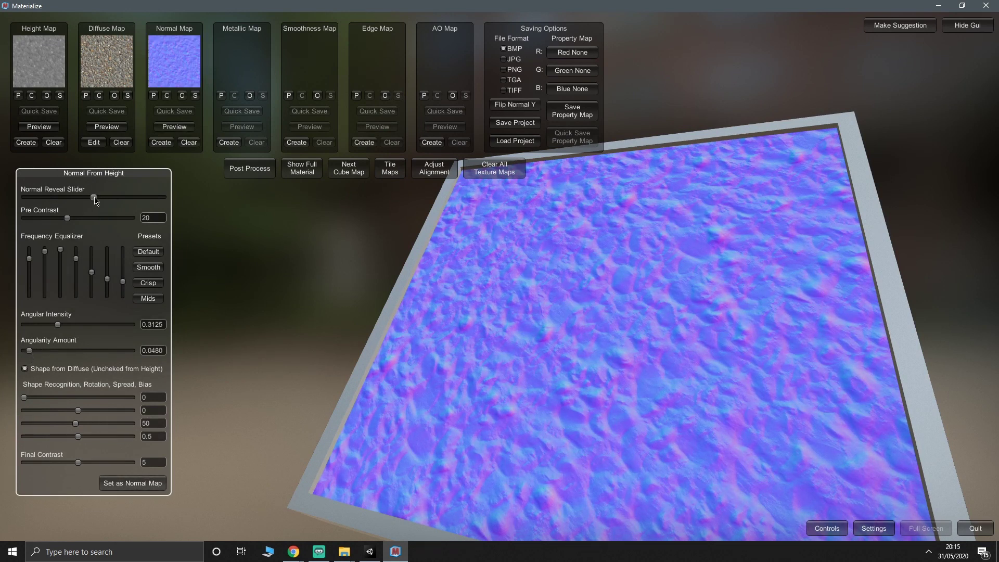
pyautogui.click(302, 168)
pyautogui.moveTo(617, 389); pyautogui.dragTo(448, 208, button='right')
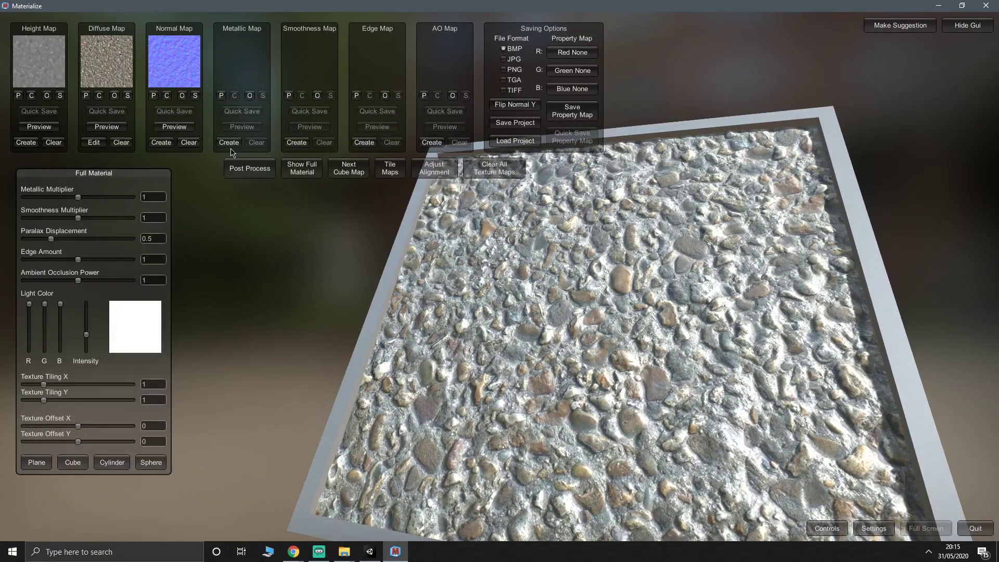
pyautogui.click(229, 142)
pyautogui.moveTo(721, 380); pyautogui.dragTo(713, 342, button='right')
pyautogui.click(133, 415)
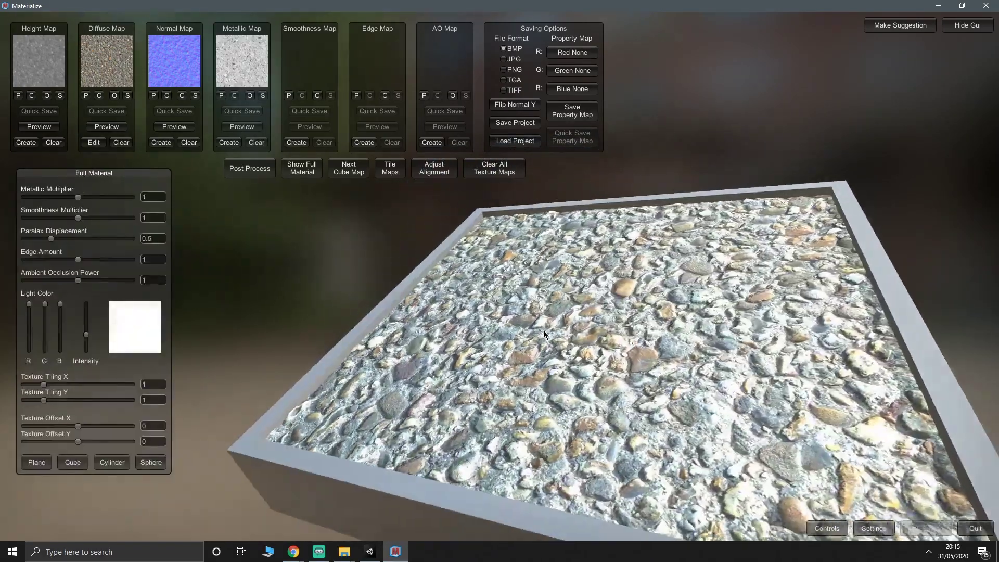
pyautogui.moveTo(395, 364); pyautogui.dragTo(274, 154, button='right')
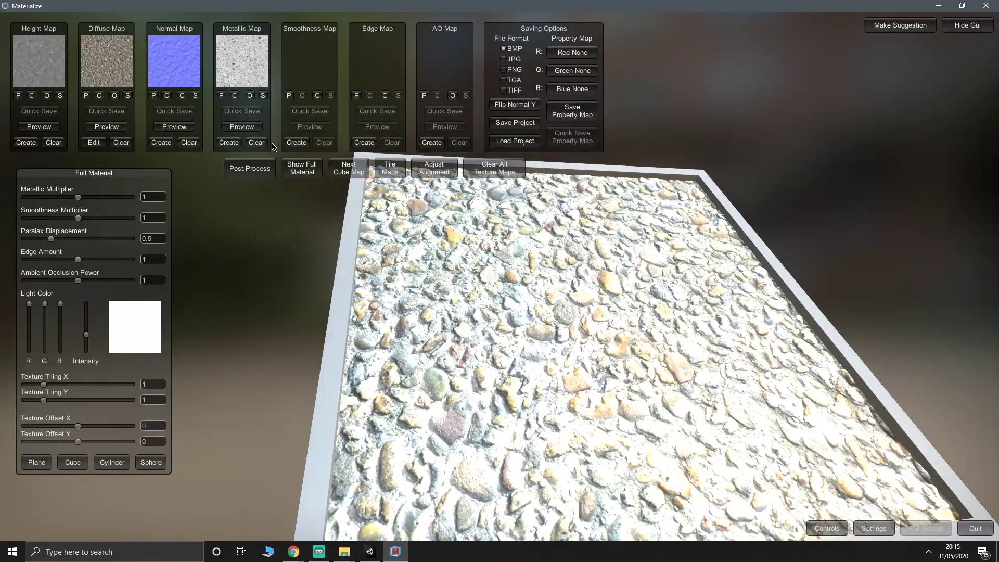
pyautogui.click(263, 143)
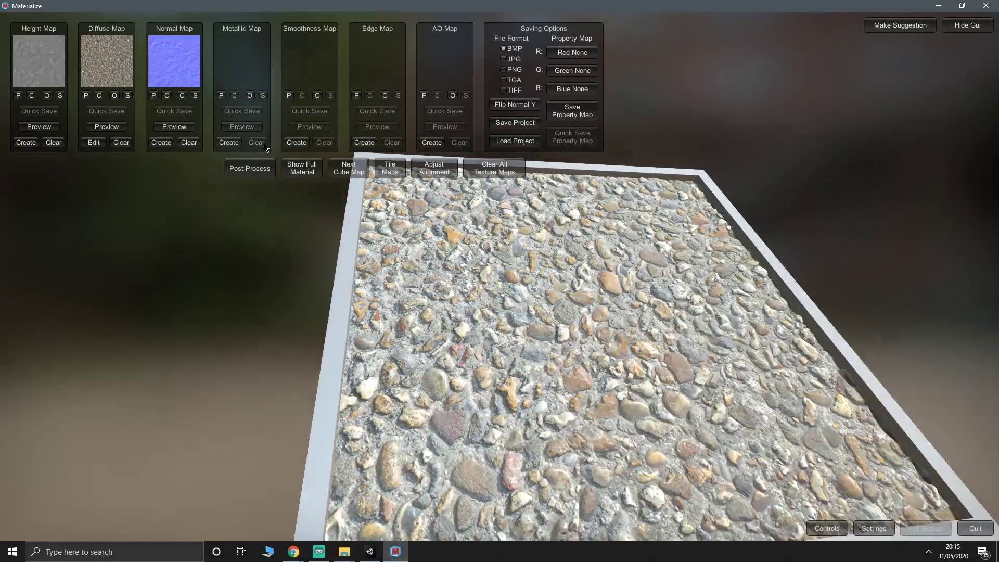
# Generate a smoothness map with a weaker High Pass overlay, larger blur size and adjusted Base Smoothness
pyautogui.click(297, 143)
pyautogui.moveTo(411, 333); pyautogui.dragTo(71, 394, button='right')
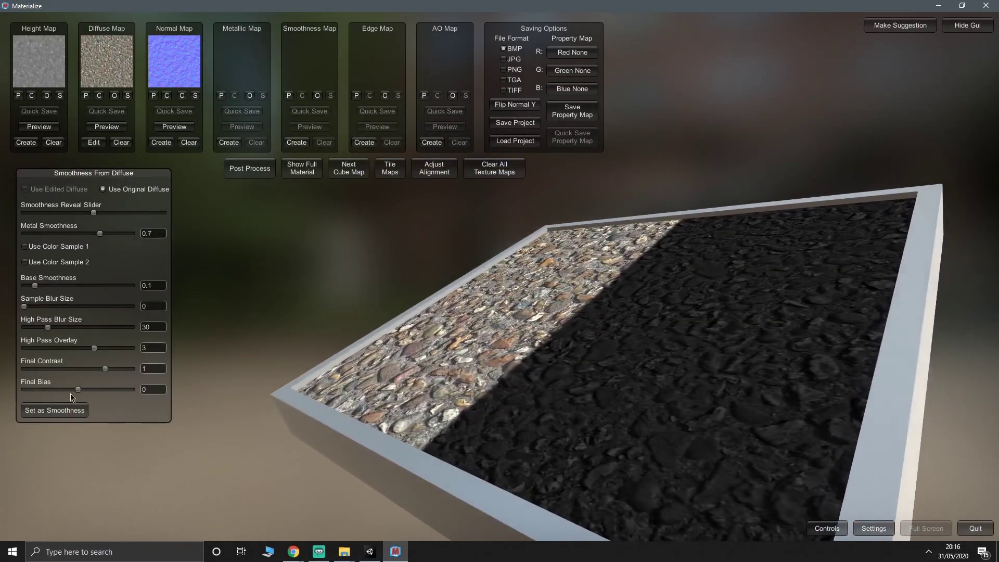
pyautogui.click(87, 348)
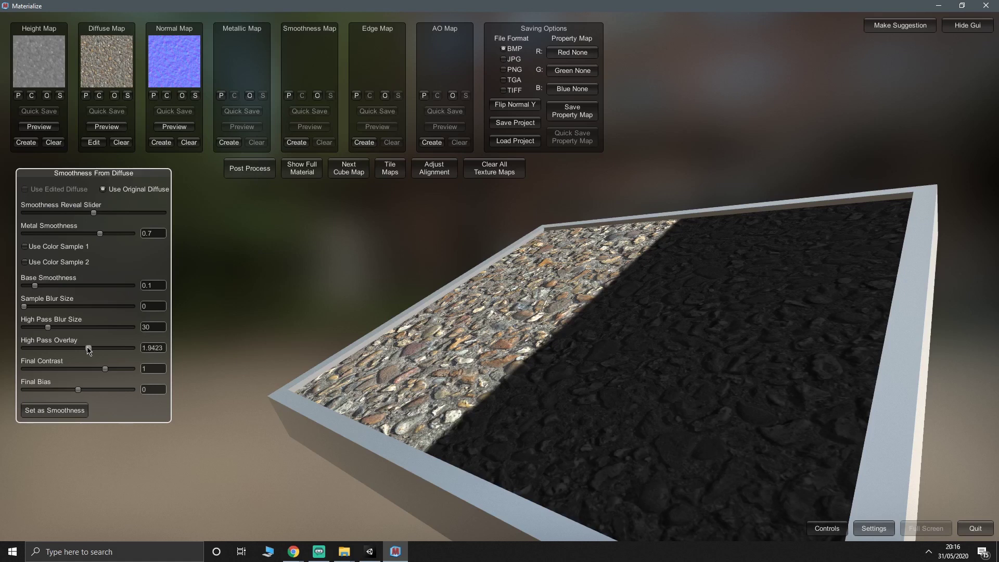
pyautogui.moveTo(50, 328); pyautogui.dragTo(83, 332)
pyautogui.moveTo(35, 286); pyautogui.dragTo(44, 286)
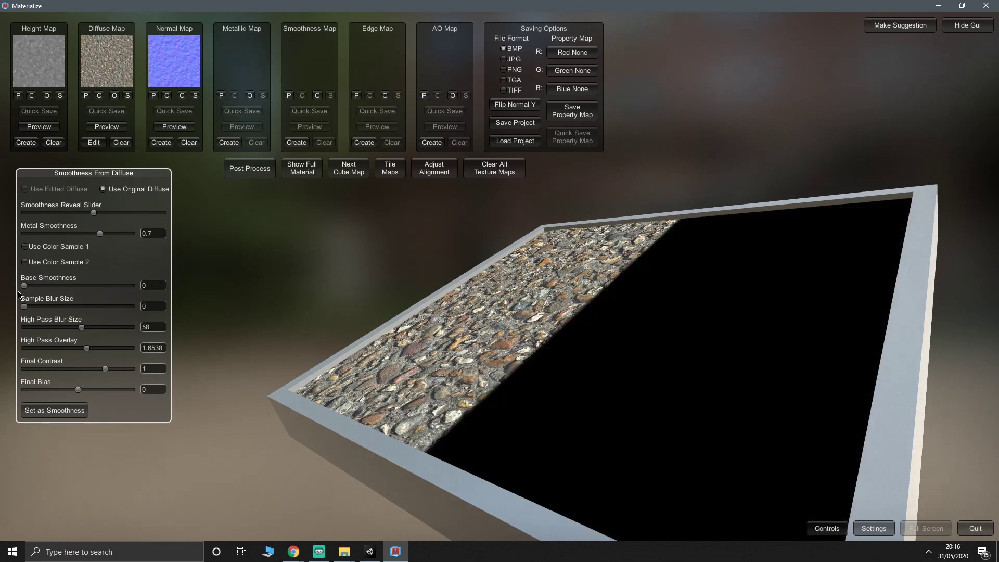
# Store the smoothness map and create an edge map with Final Contrast 3.0125
pyautogui.click(72, 410)
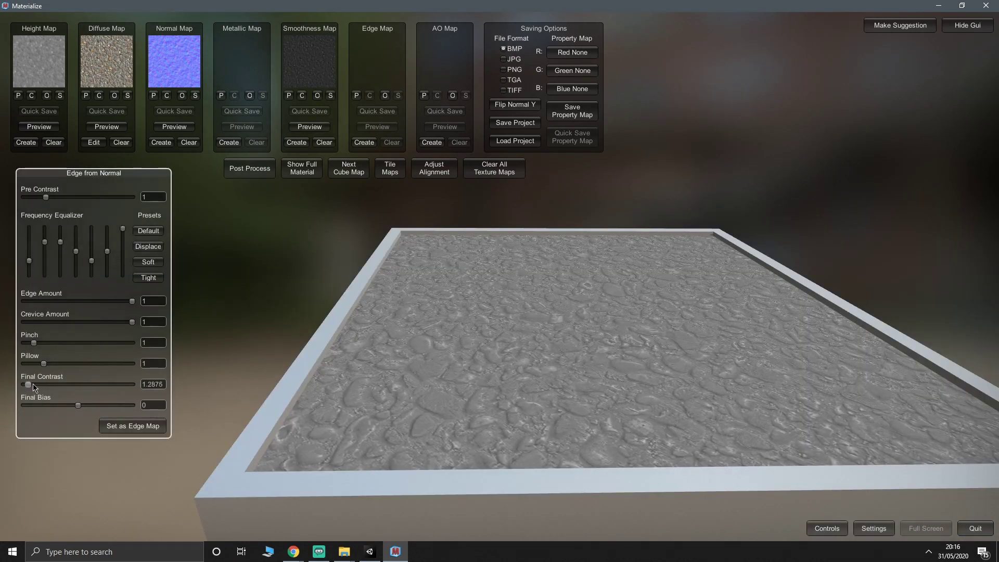
pyautogui.moveTo(32, 386); pyautogui.dragTo(39, 385)
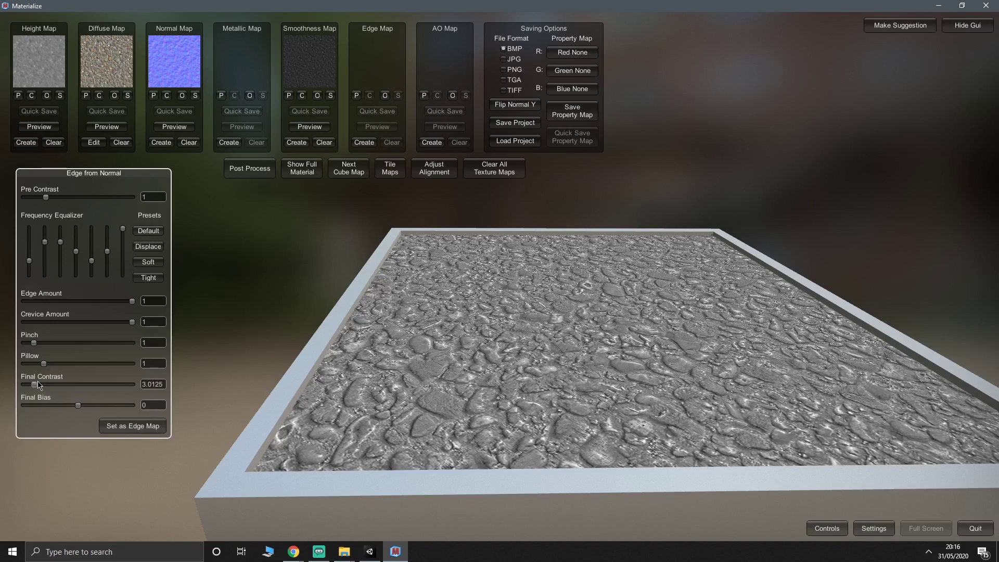
pyautogui.click(132, 426)
# Create an AO map with AO Power 1.3807, set it, and view the complete material
pyautogui.click(432, 142)
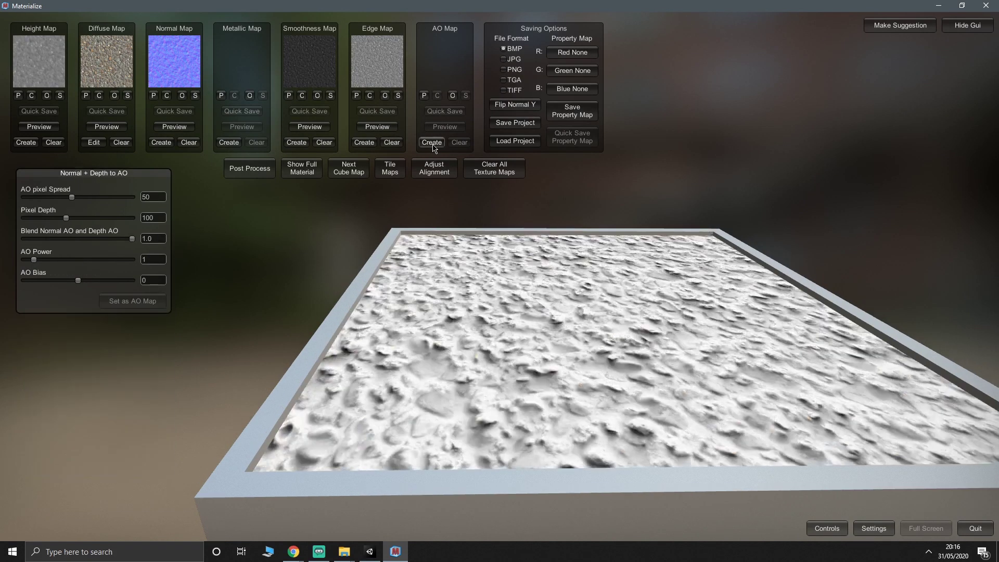
pyautogui.moveTo(434, 301); pyautogui.dragTo(544, 358)
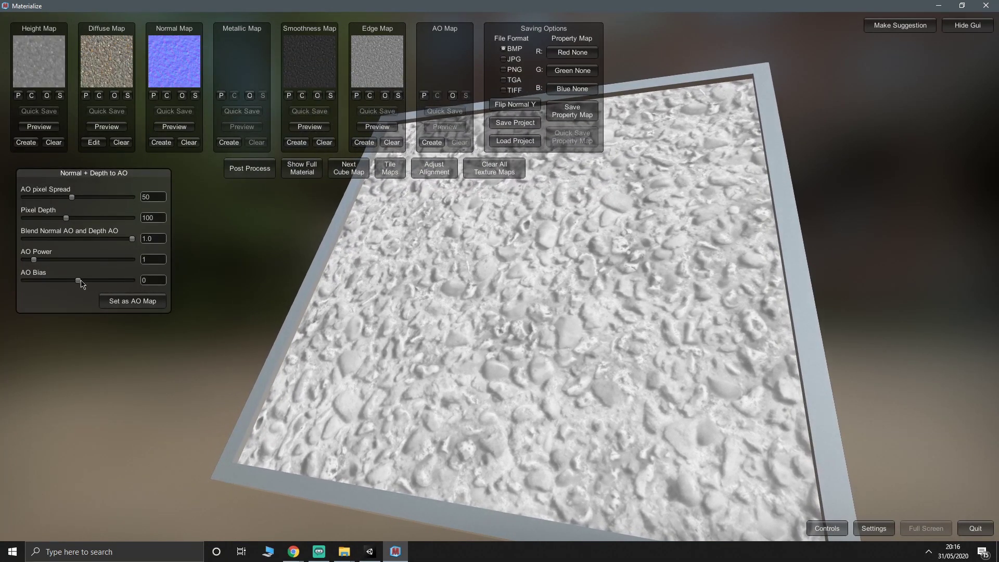
pyautogui.moveTo(35, 265)
pyautogui.mouseDown()
pyautogui.moveTo(52, 264)
pyautogui.moveTo(42, 263)
pyautogui.mouseUp()
pyautogui.click(137, 301)
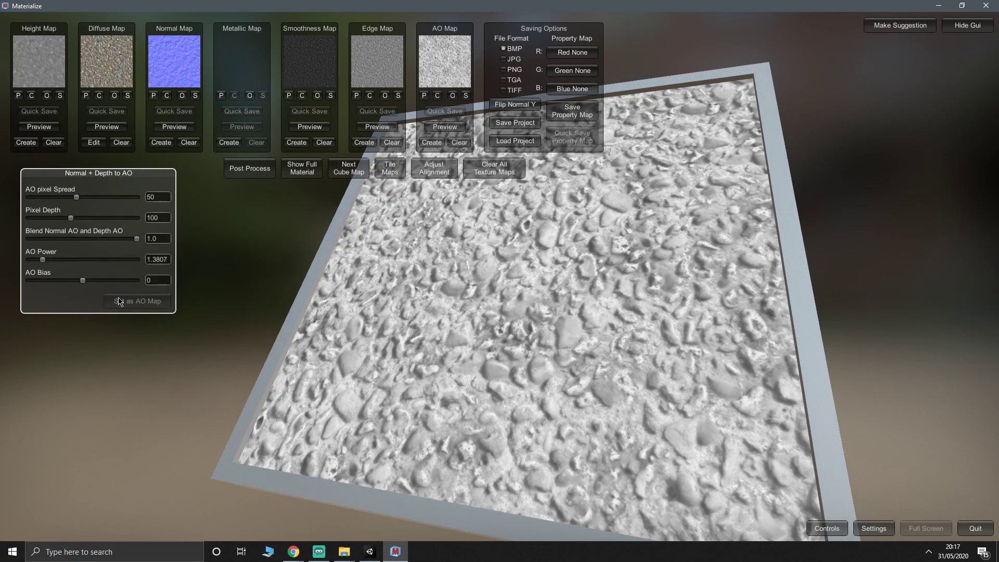
pyautogui.click(302, 168)
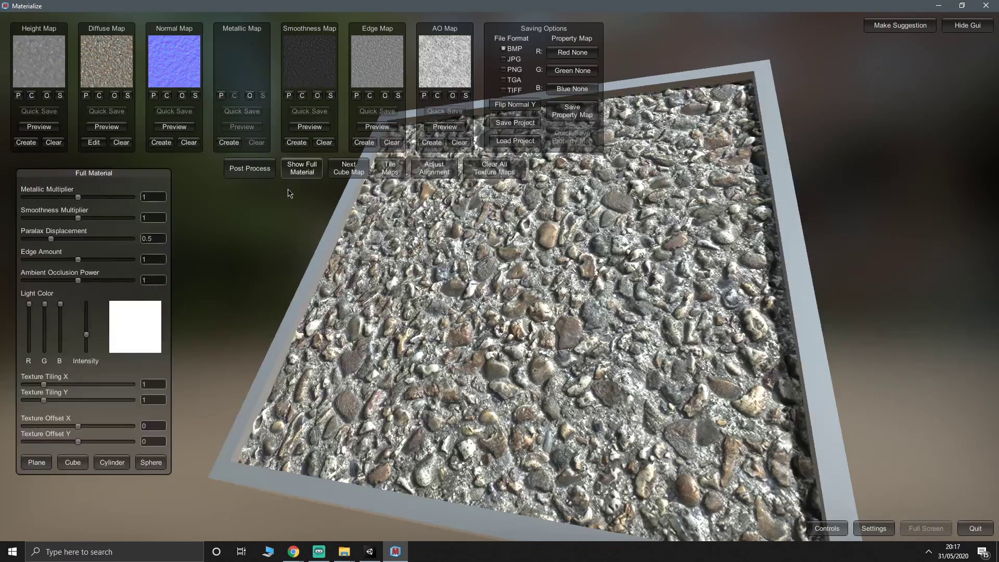
pyautogui.moveTo(634, 332); pyautogui.dragTo(811, 242, button='right')
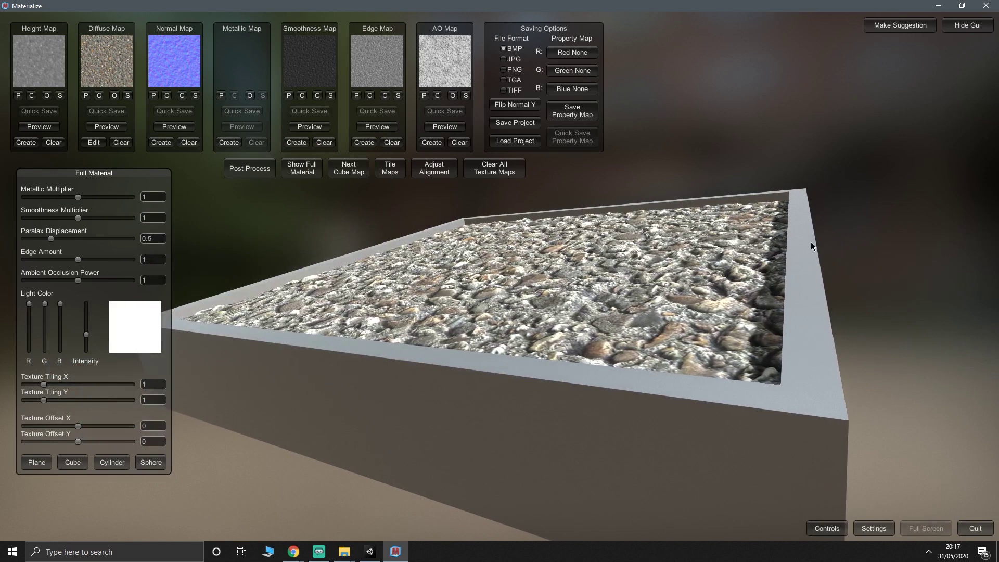
# Save the Materialize project as 'Ground', then switch back to Unity
pyautogui.click(530, 125)
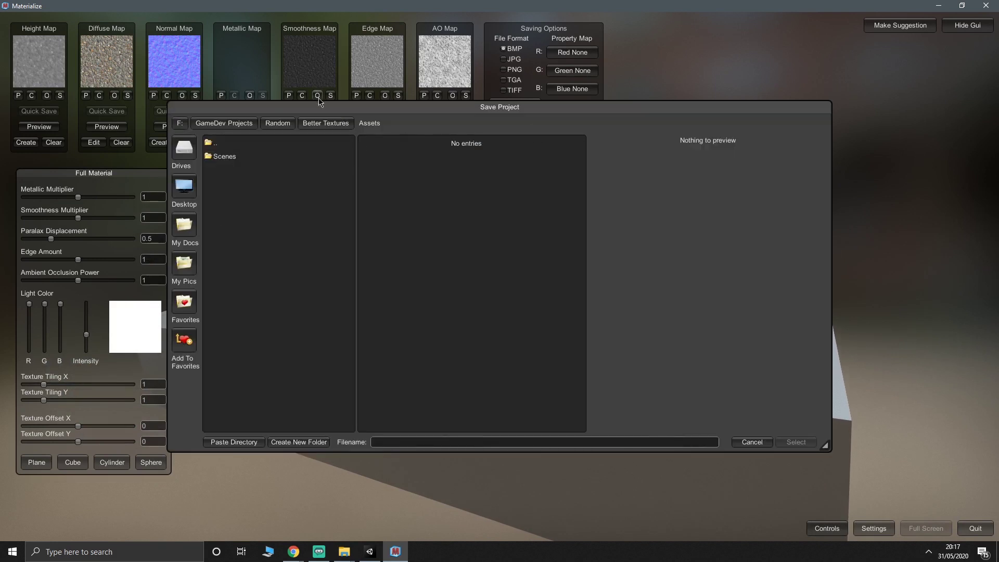
pyautogui.click(404, 445)
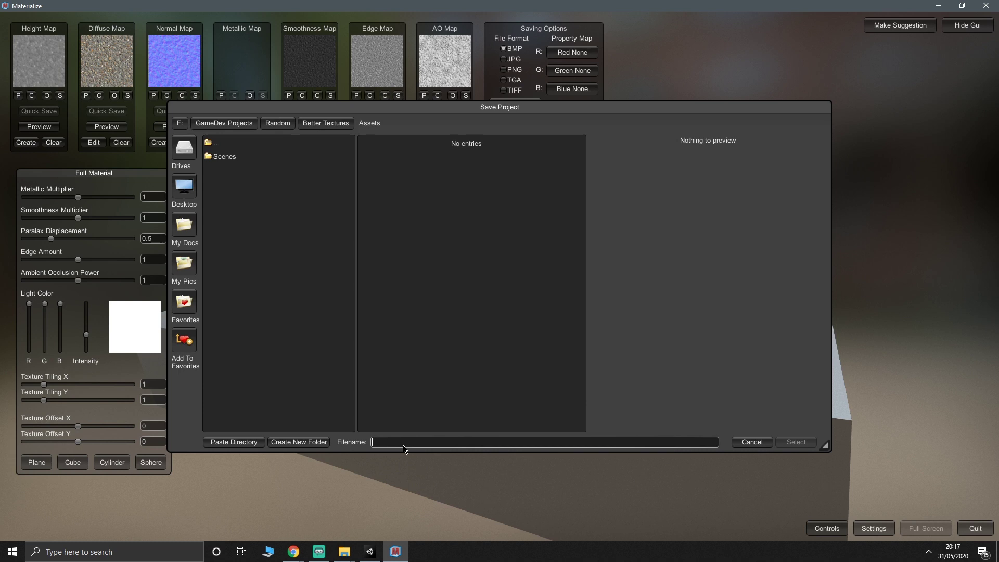
pyautogui.write('Ground')
pyautogui.press('Return')
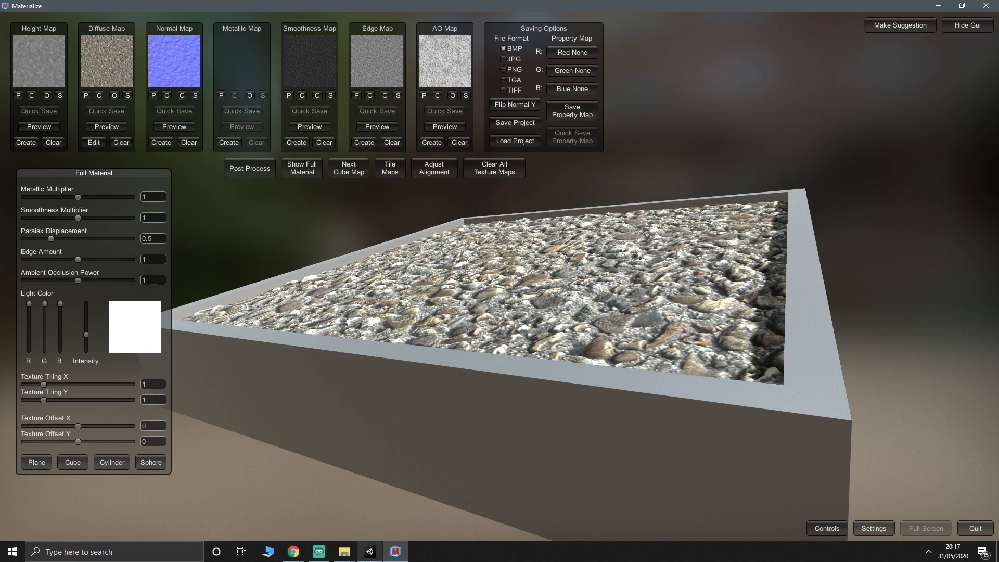
pyautogui.click(377, 556)
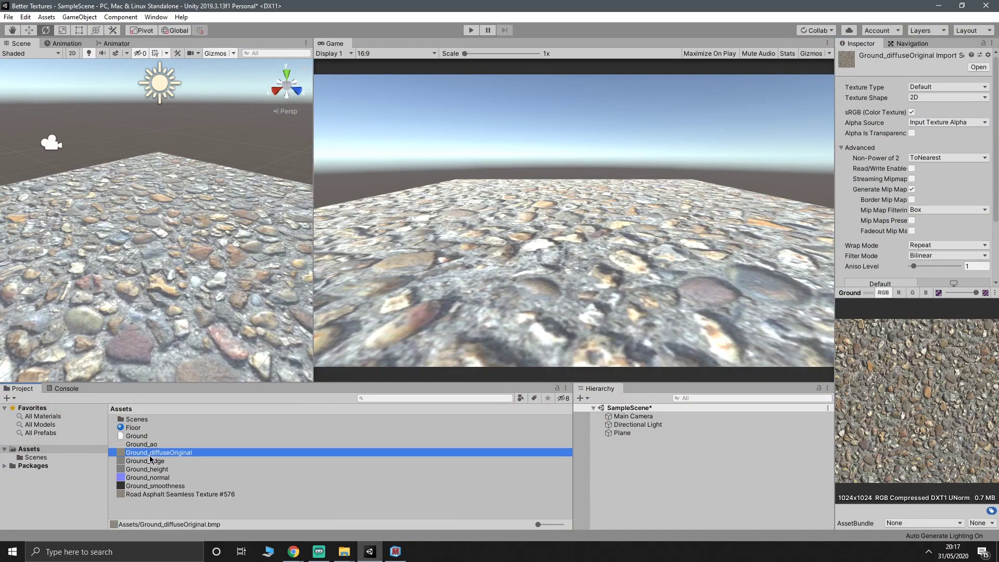
# Give the Floor material Ground_diffuseOriginal as albedo and the Standard (Specular setup) shader
pyautogui.click(128, 429)
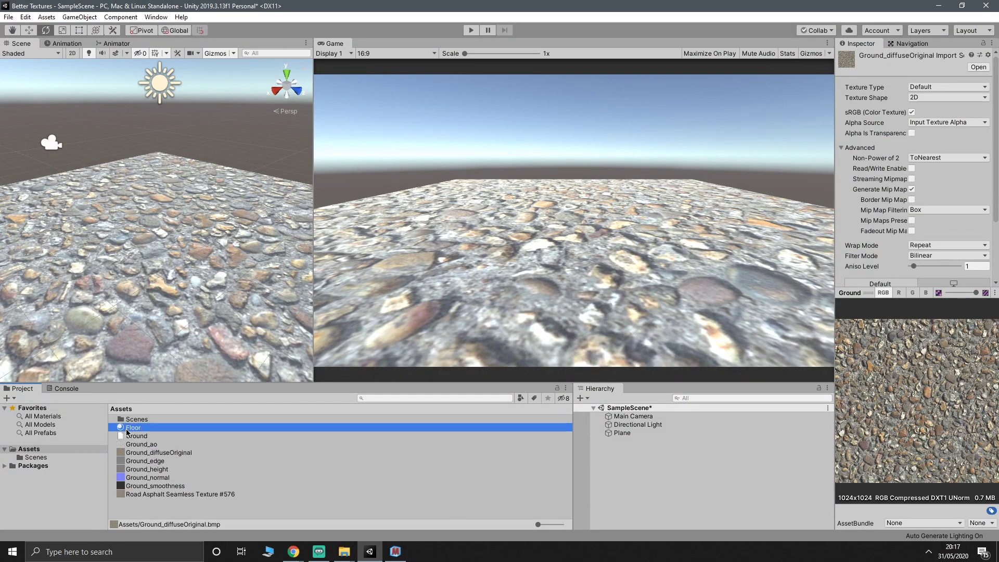
pyautogui.moveTo(152, 454); pyautogui.dragTo(849, 109)
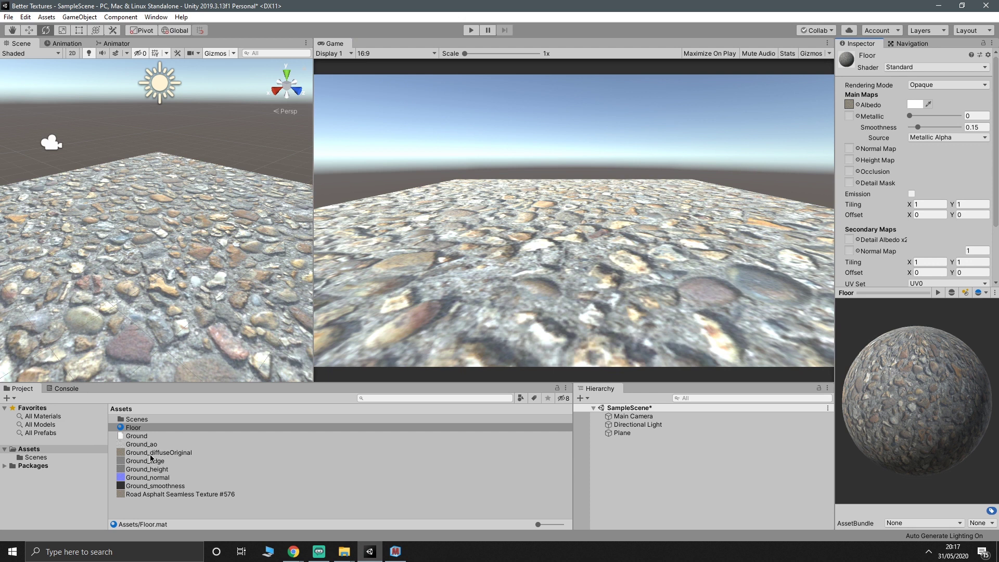
pyautogui.click(932, 67)
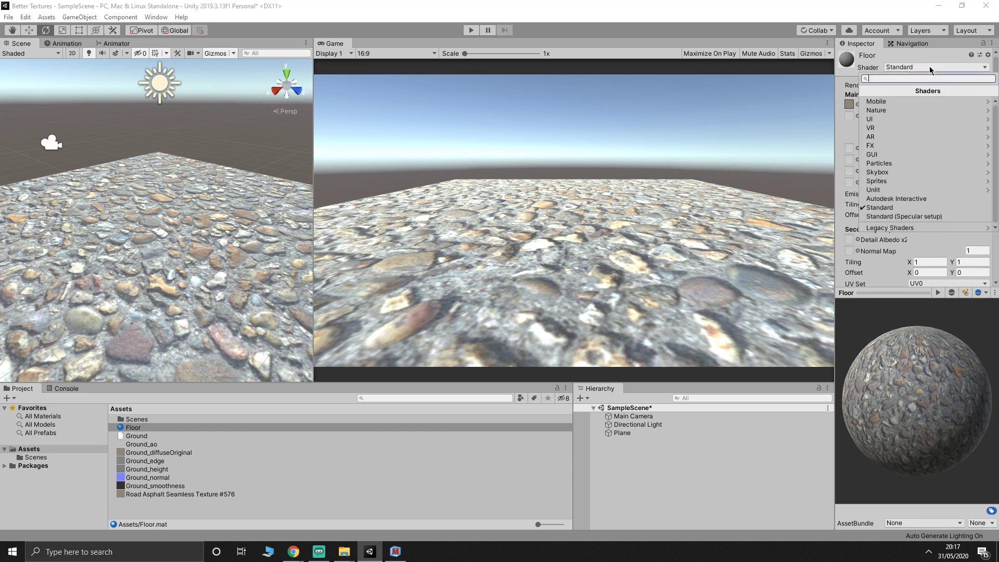
pyautogui.click(906, 218)
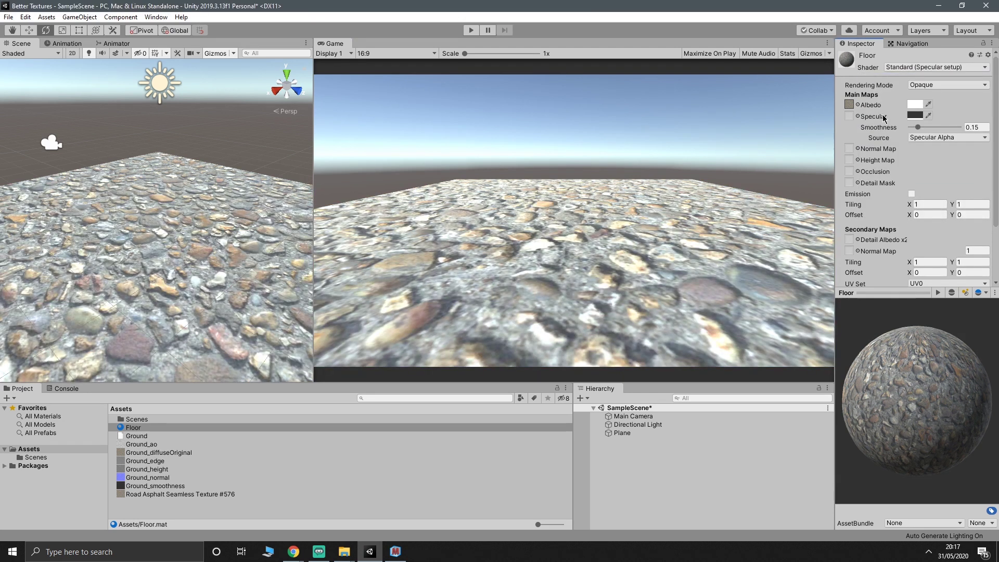
# Assign Ground_smoothness as specular, plus the normal, height and edge detail-mask textures to Floor
pyautogui.moveTo(169, 486); pyautogui.dragTo(850, 117)
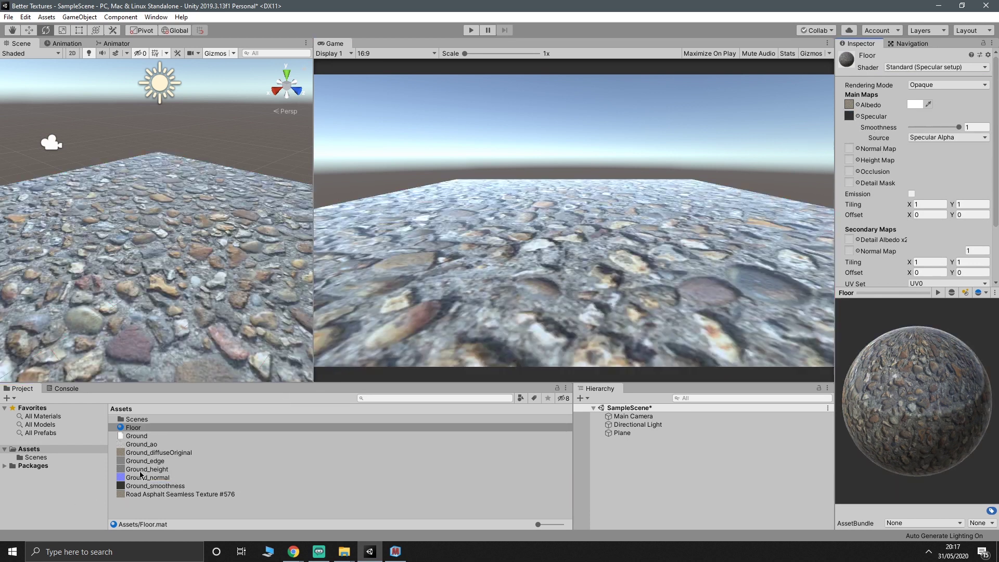
pyautogui.moveTo(140, 474); pyautogui.dragTo(850, 148)
pyautogui.moveTo(170, 503); pyautogui.dragTo(850, 196)
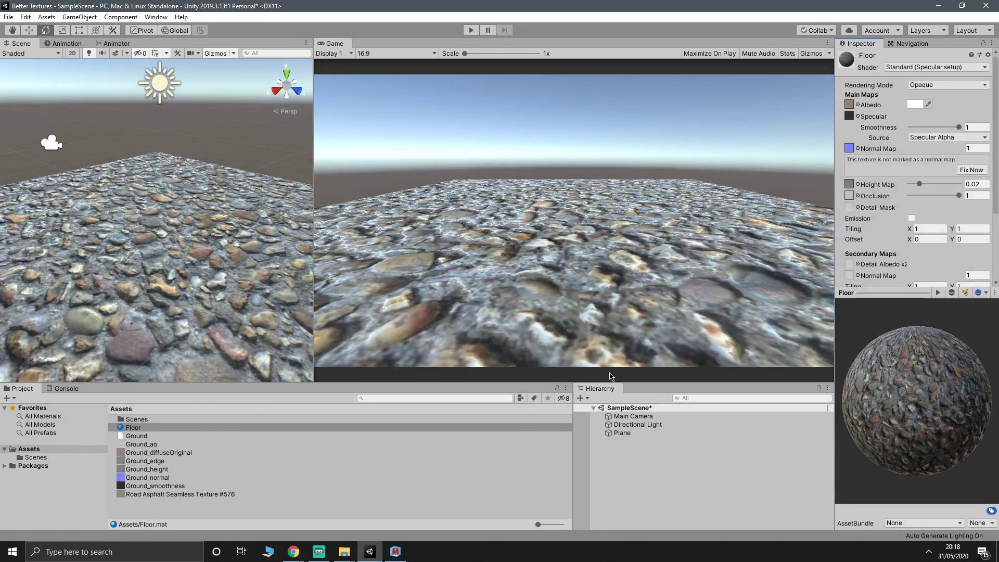
pyautogui.moveTo(157, 463); pyautogui.dragTo(850, 207)
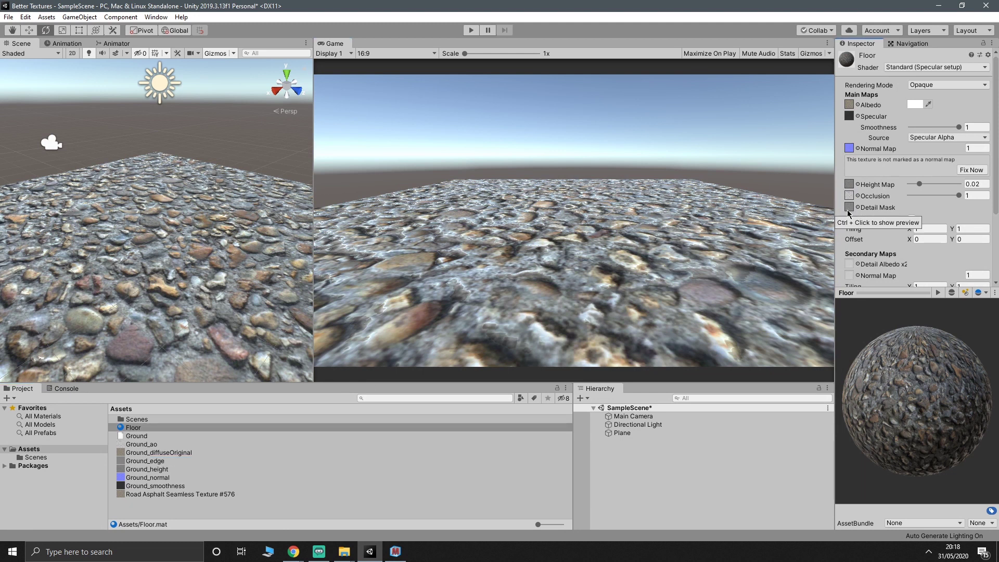
pyautogui.moveTo(229, 312); pyautogui.dragTo(153, 204, button='middle')
pyautogui.keyDown('alt'); pyautogui.moveTo(153, 205); pyautogui.dragTo(144, 310); pyautogui.keyUp('alt')
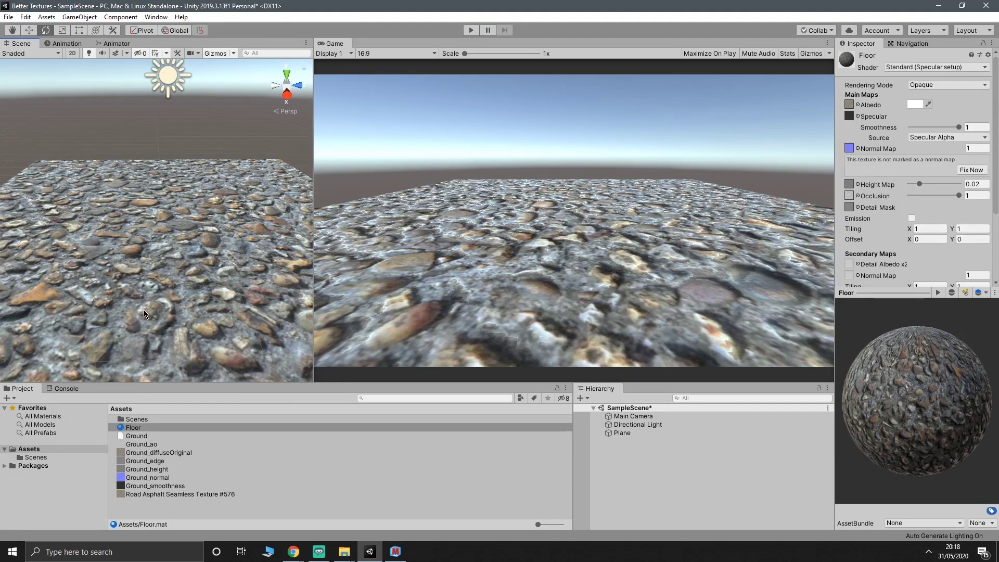
# Deepen the Floor height relief and lower its smoothness to 0.25
pyautogui.moveTo(919, 189); pyautogui.dragTo(940, 190)
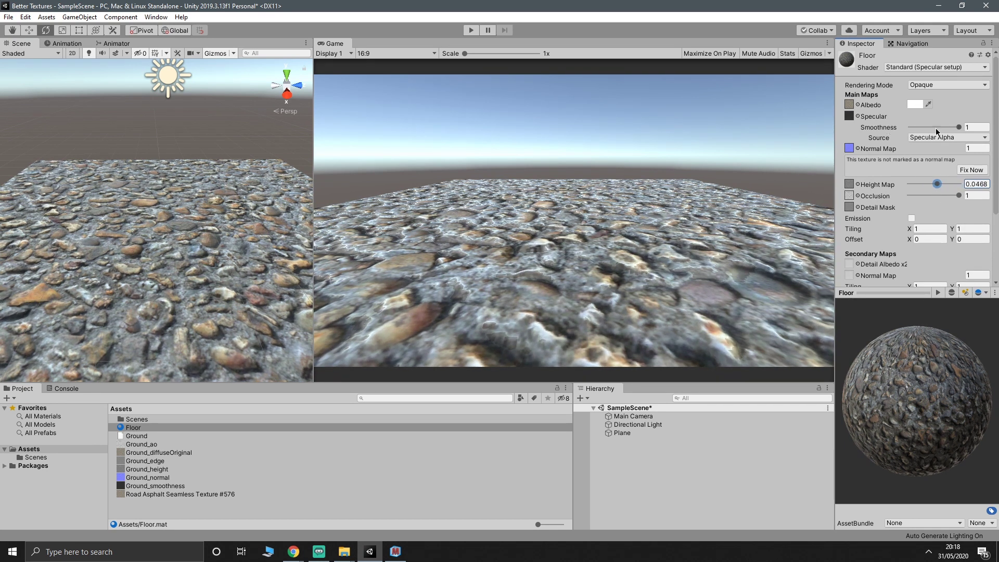
pyautogui.moveTo(949, 128); pyautogui.dragTo(971, 160)
pyautogui.click(958, 148)
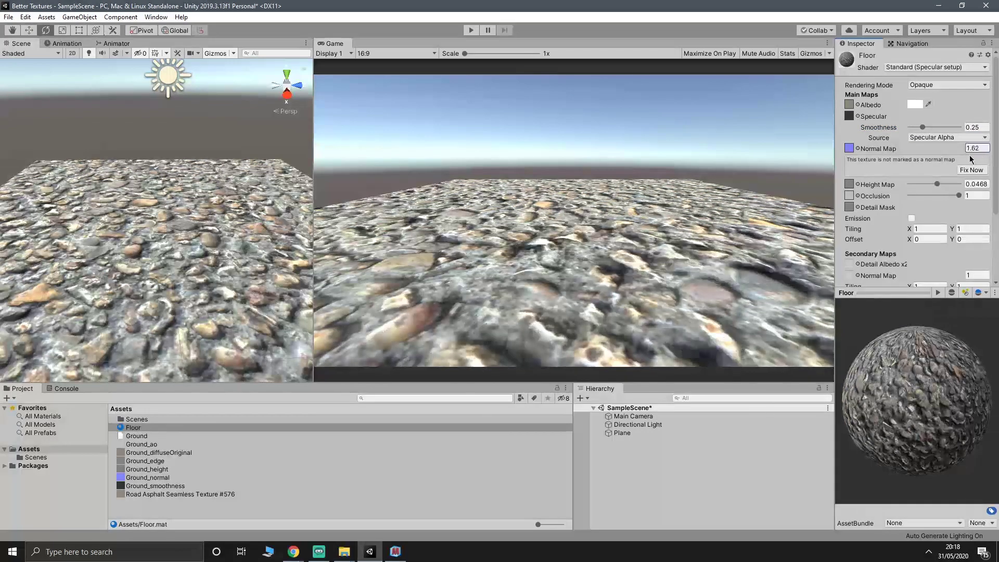
# Create an OldFloor material with Ground_diffuseOriginal as its albedo
pyautogui.rightClick(166, 504)
pyautogui.moveTo(236, 256)
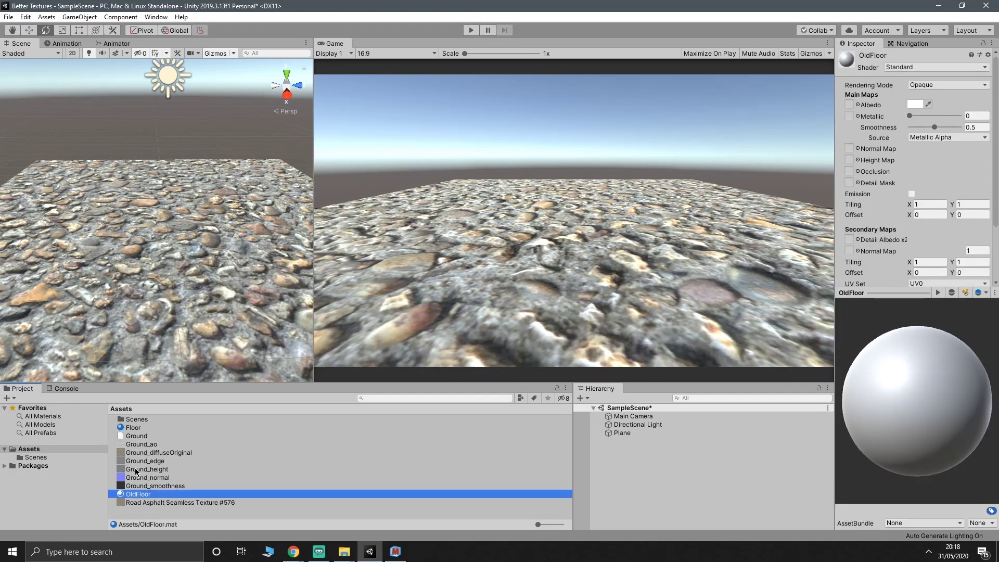
pyautogui.moveTo(140, 453); pyautogui.dragTo(850, 105)
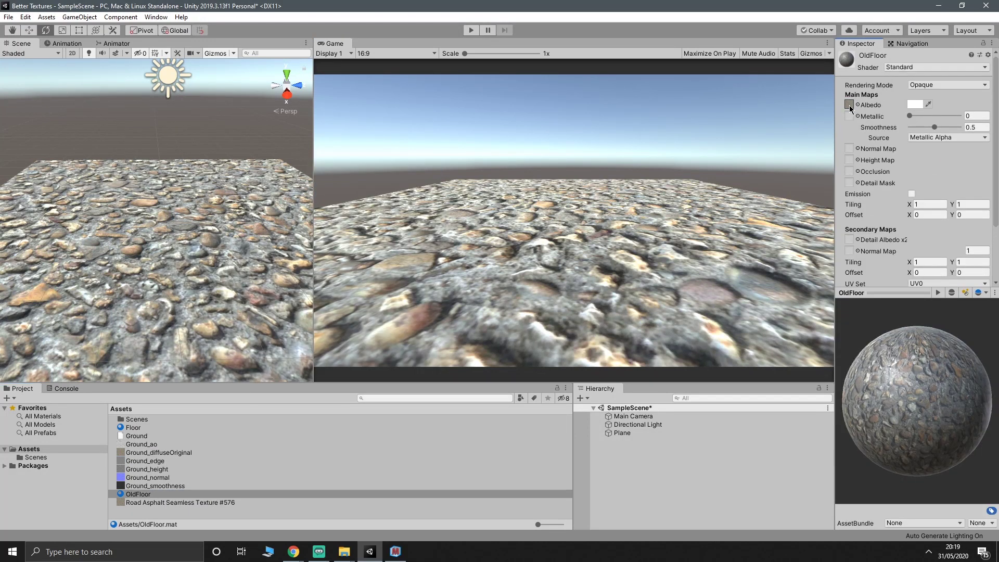
# Duplicate the Plane into Plane (1), frame both floors, and soften Floor's normal strength
pyautogui.click(625, 433)
pyautogui.hotkey('ctrl', 'd')
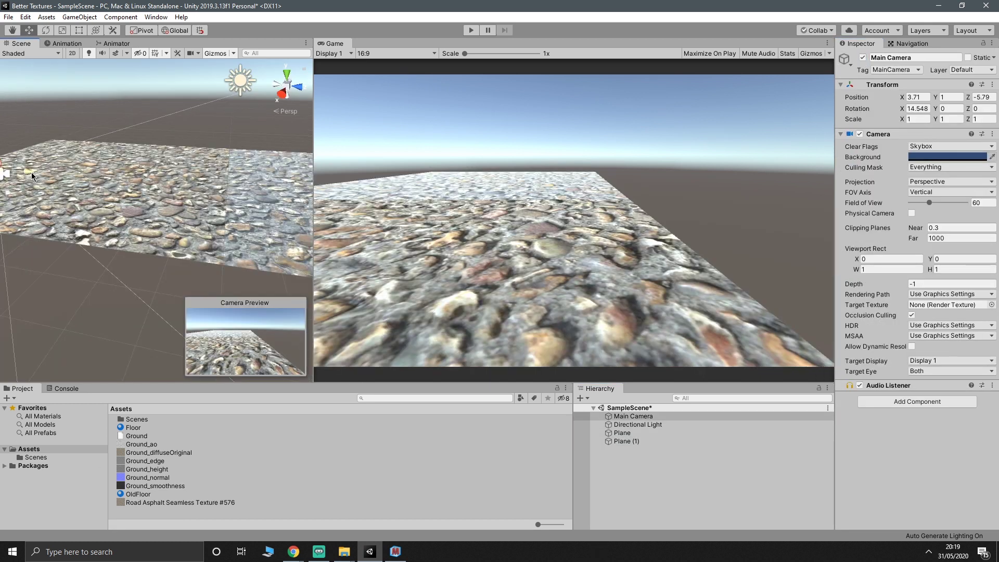
pyautogui.moveTo(31, 172); pyautogui.dragTo(214, 238)
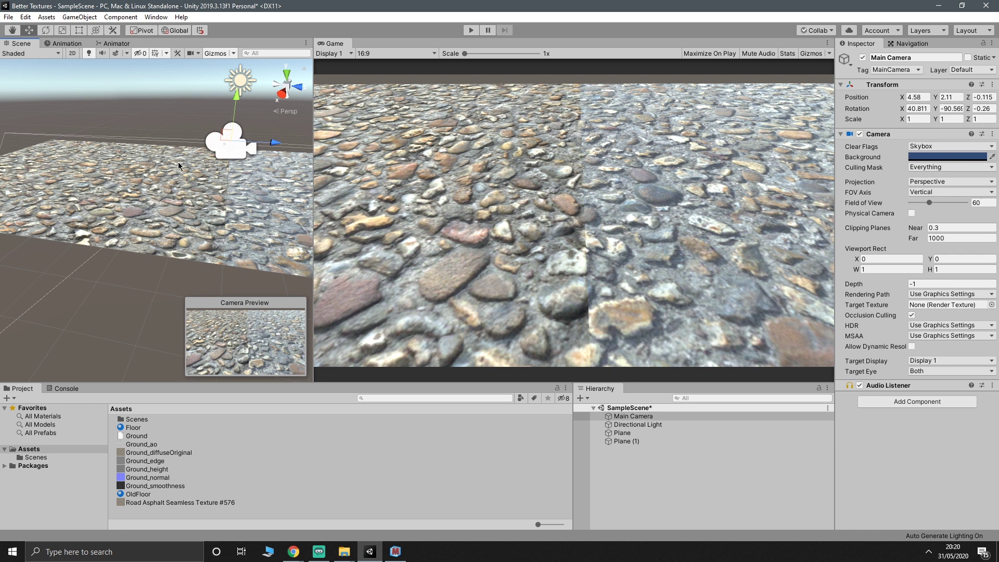
pyautogui.scroll(5, 136, 230)
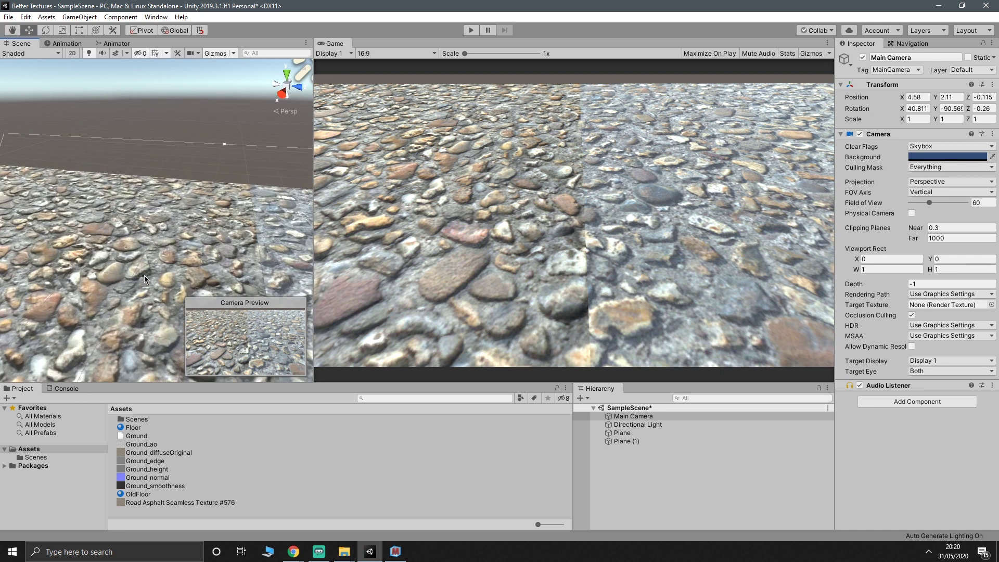
pyautogui.moveTo(313, 162); pyautogui.dragTo(580, 172)
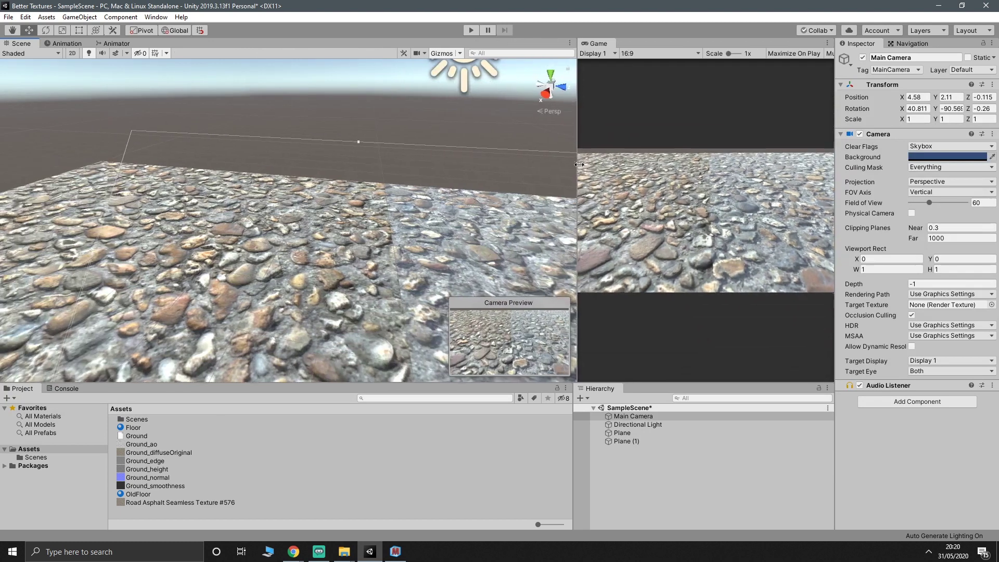
pyautogui.moveTo(344, 258); pyautogui.dragTo(325, 269, button='middle')
pyautogui.scroll(-6, 325, 269)
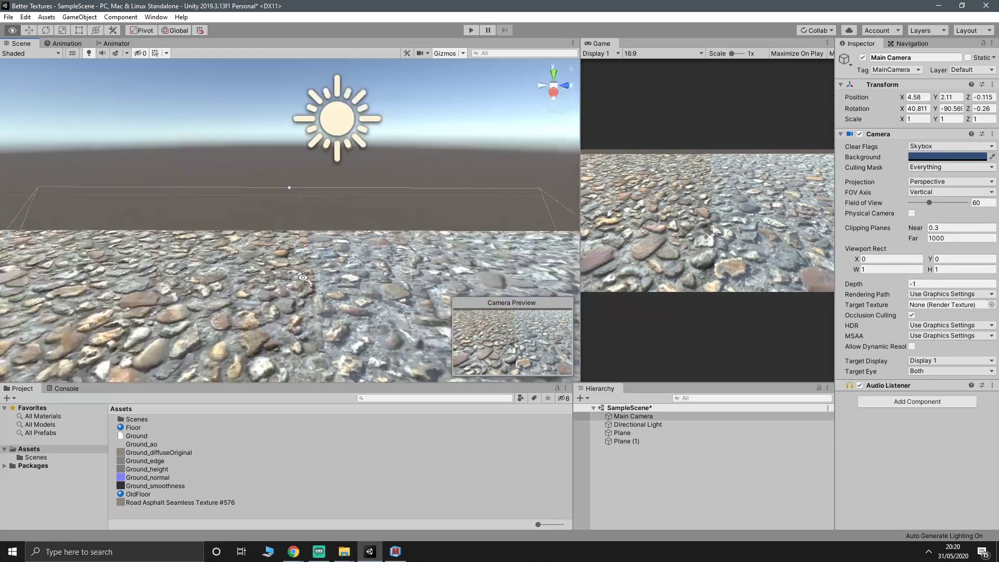
pyautogui.moveTo(332, 361); pyautogui.dragTo(250, 259, button='middle')
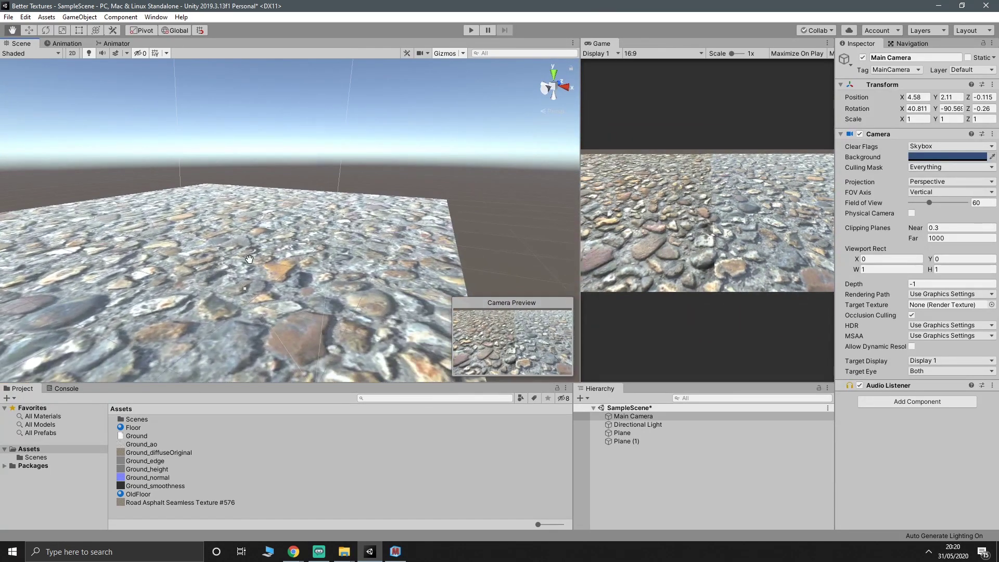
pyautogui.keyDown('alt'); pyautogui.moveTo(250, 259); pyautogui.dragTo(167, 296); pyautogui.keyUp('alt')
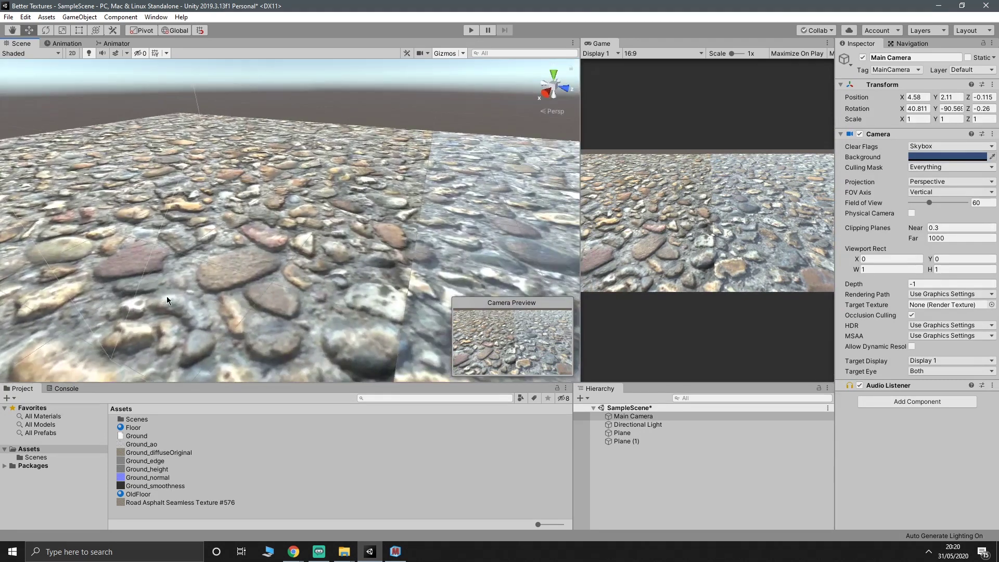
pyautogui.scroll(-3, 167, 295)
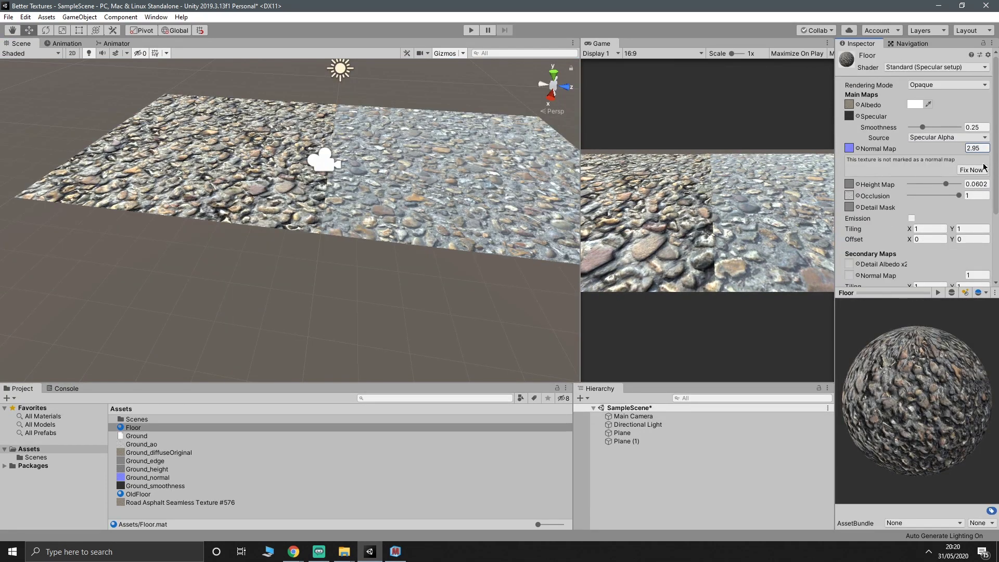
pyautogui.moveTo(977, 169); pyautogui.dragTo(963, 169)
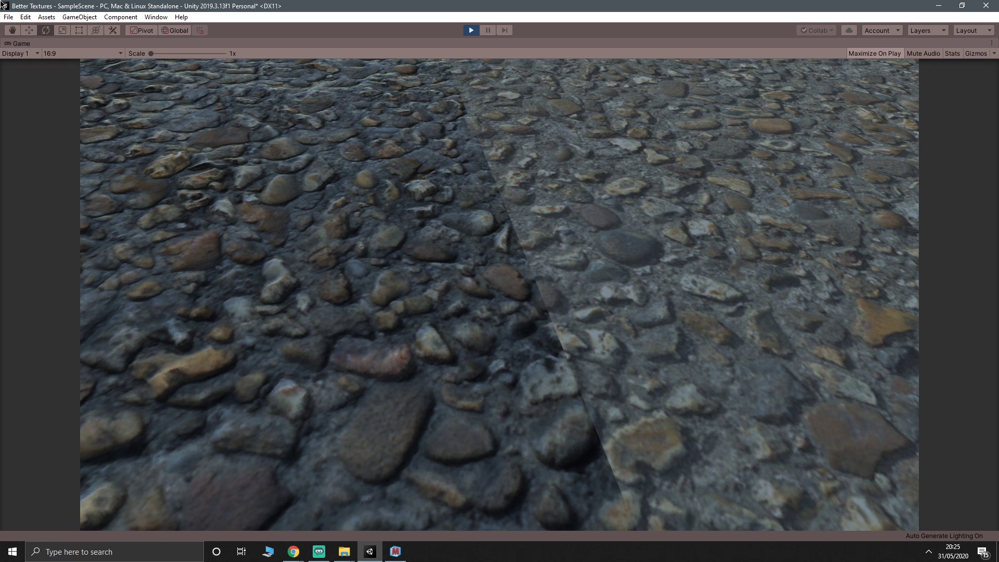
pyautogui.click(2, 5)
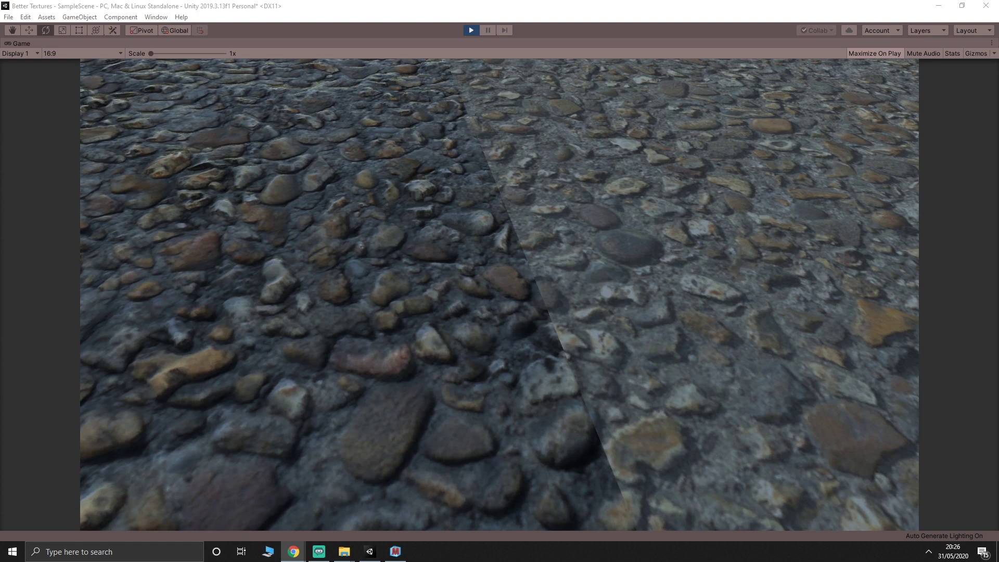